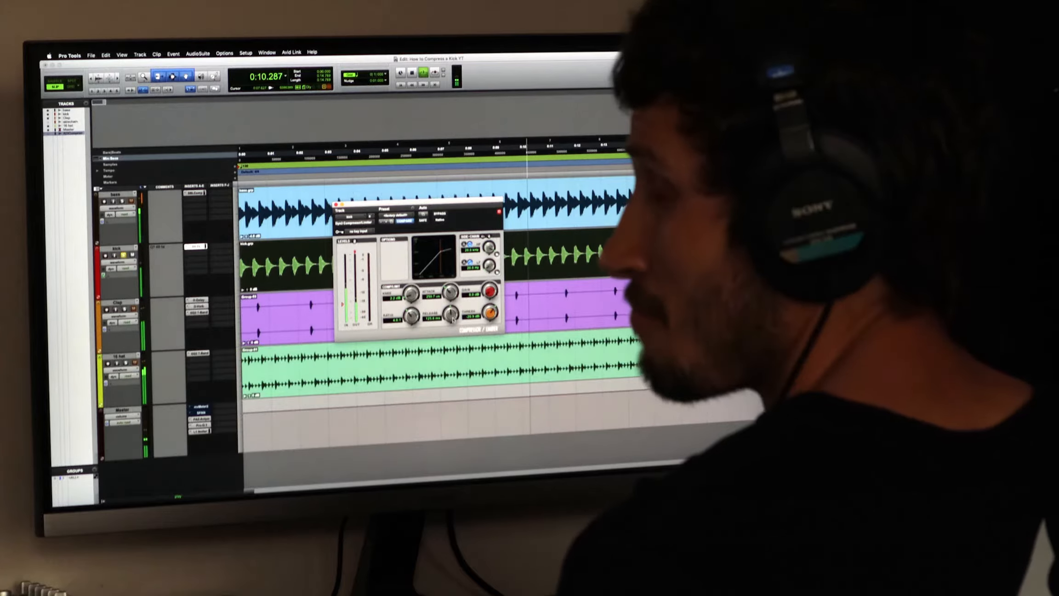
pyautogui.press('space')
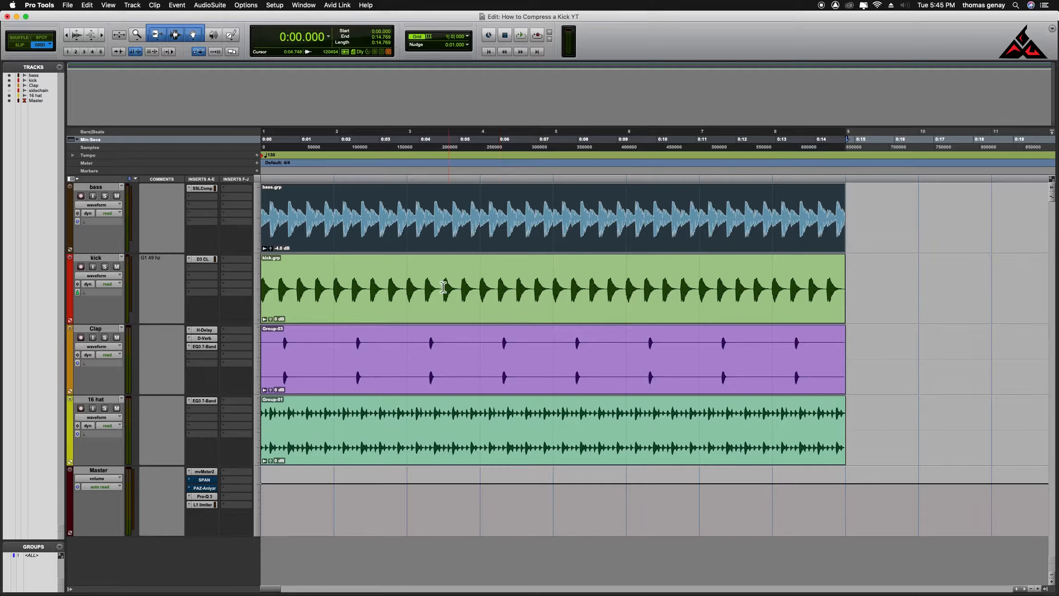
# - Bypass the kick track's compressor insert, select the kick clip and play the full mix from the start
pyautogui.click(207, 260)
pyautogui.click(579, 315)
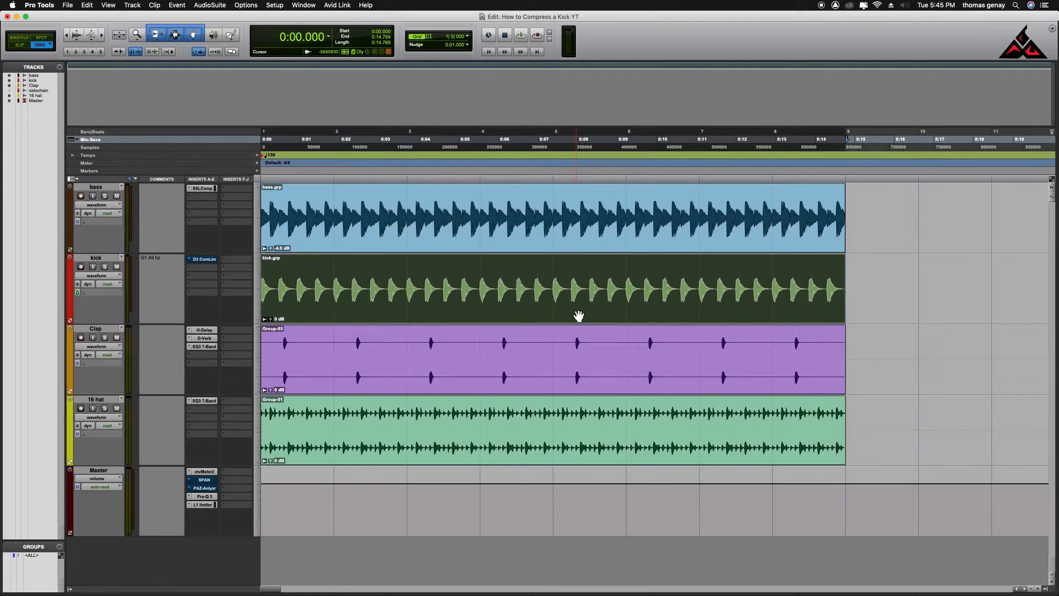
pyautogui.press('space')
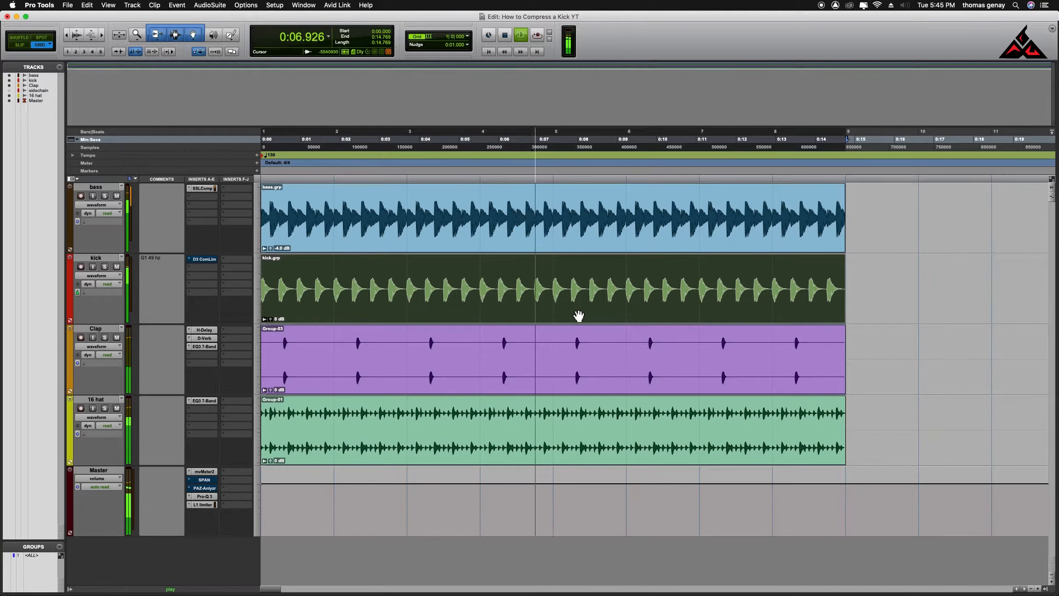
pyautogui.press('space')
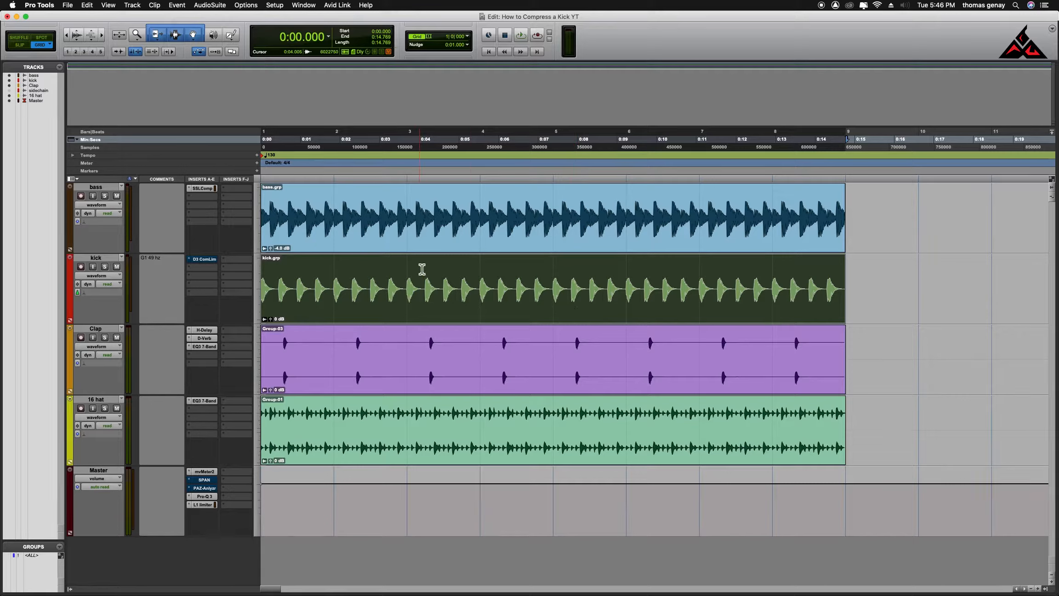
# - Open the kick track's Dyn3 Compressor/Limiter and move its window up over the bass and kick clips
pyautogui.click(210, 260)
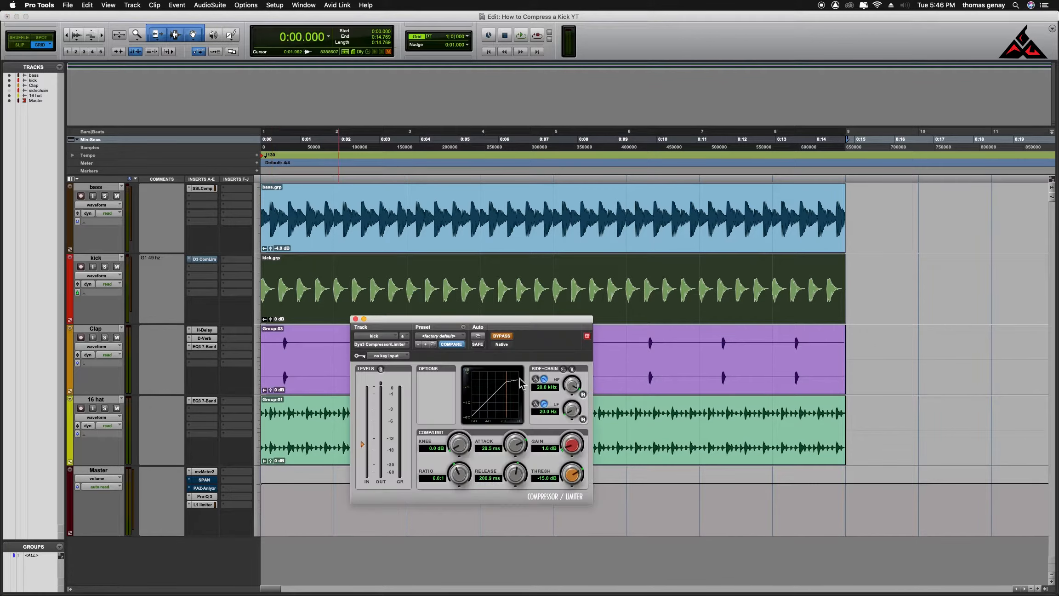
pyautogui.moveTo(488, 317); pyautogui.dragTo(550, 204)
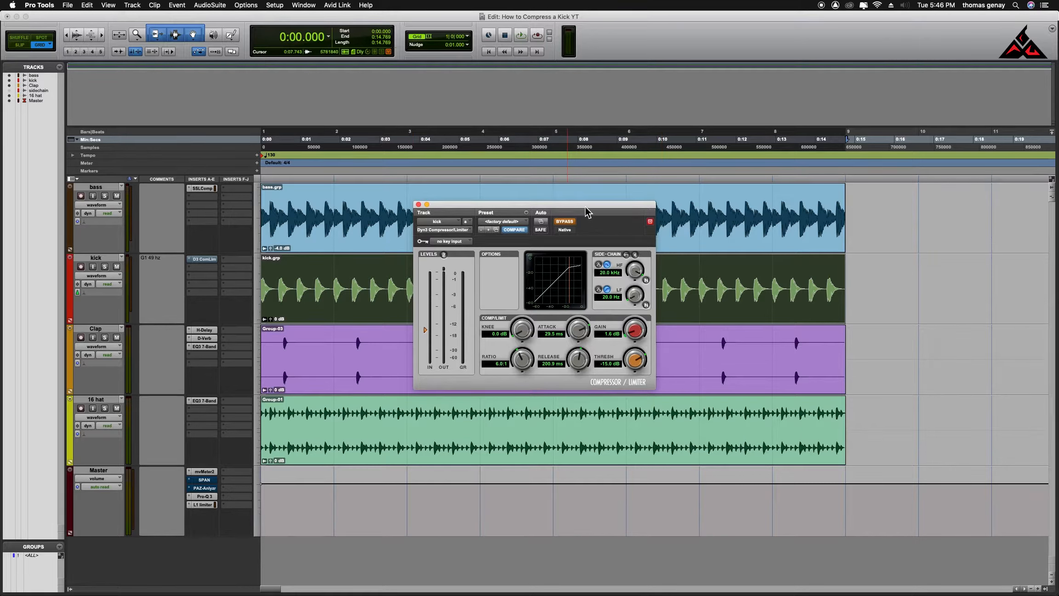
pyautogui.moveTo(585, 206); pyautogui.dragTo(590, 204)
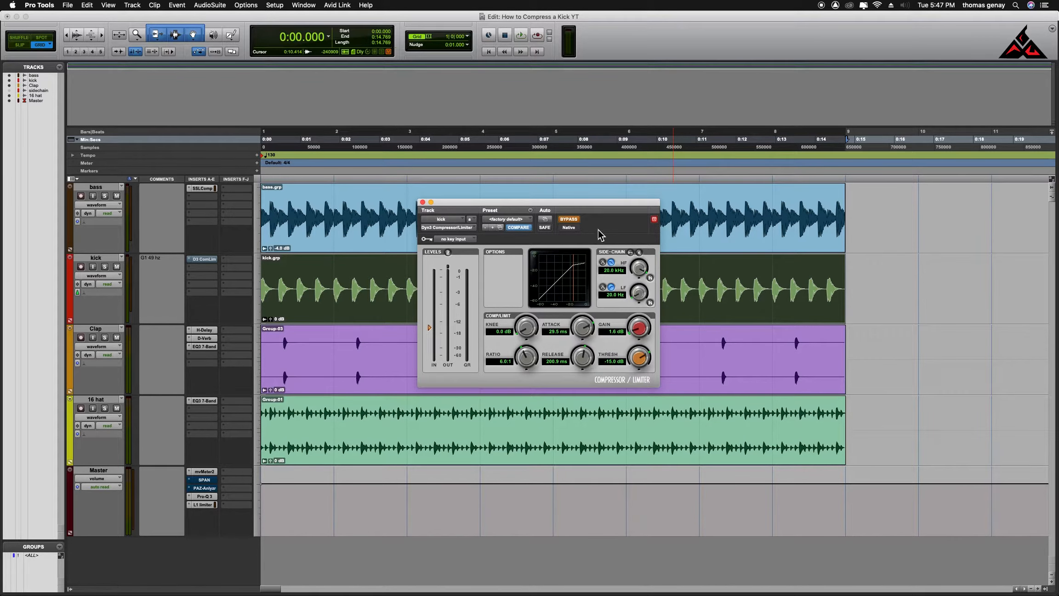
# - Play the full mix while alternately engaging and bypassing the kick compressor to compare the sound
pyautogui.press('space')
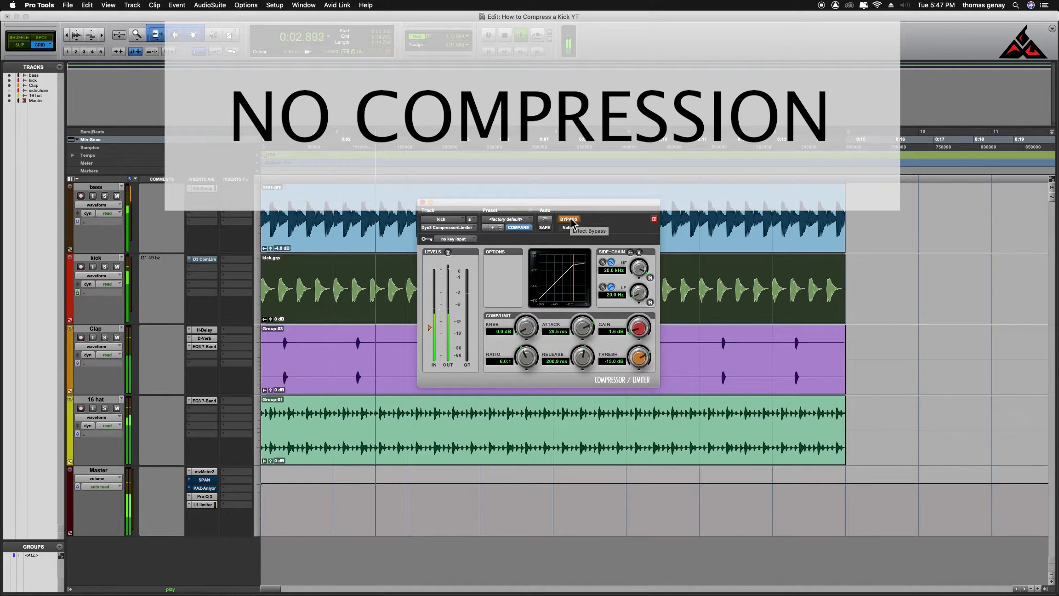
pyautogui.click(569, 219)
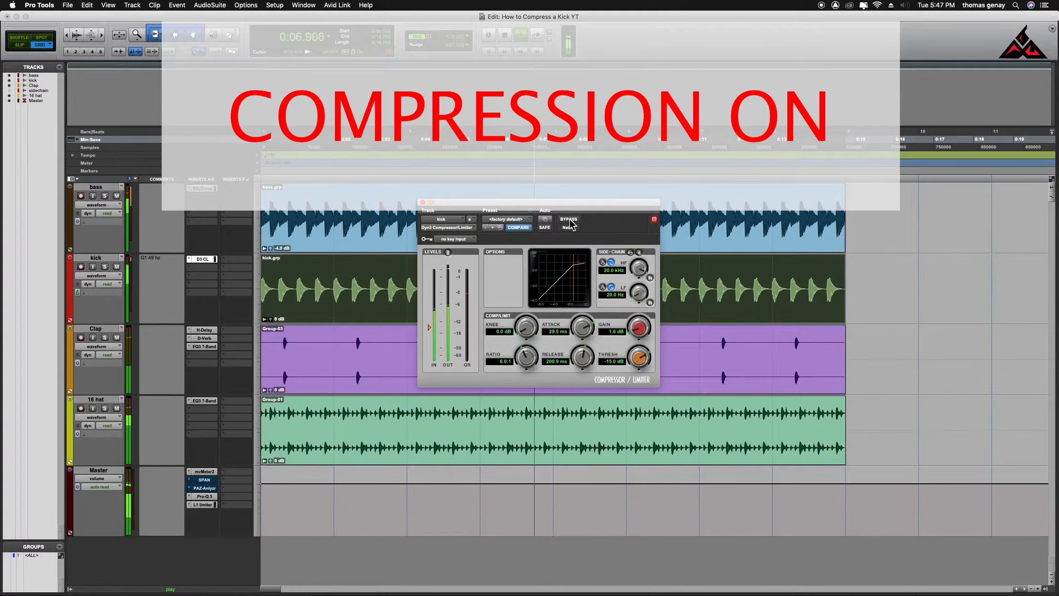
pyautogui.click(568, 219)
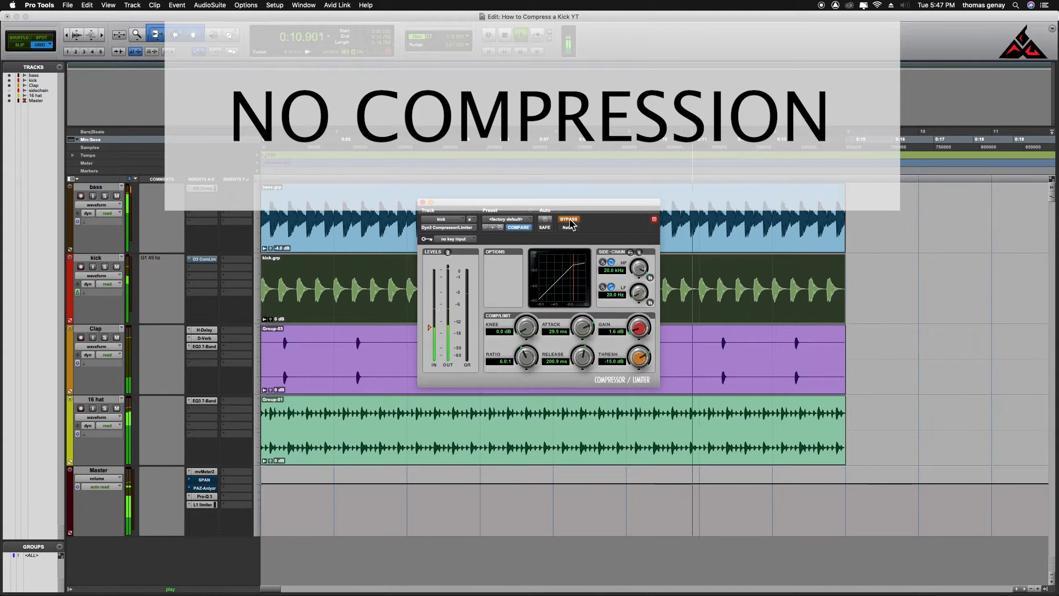
pyautogui.click(569, 222)
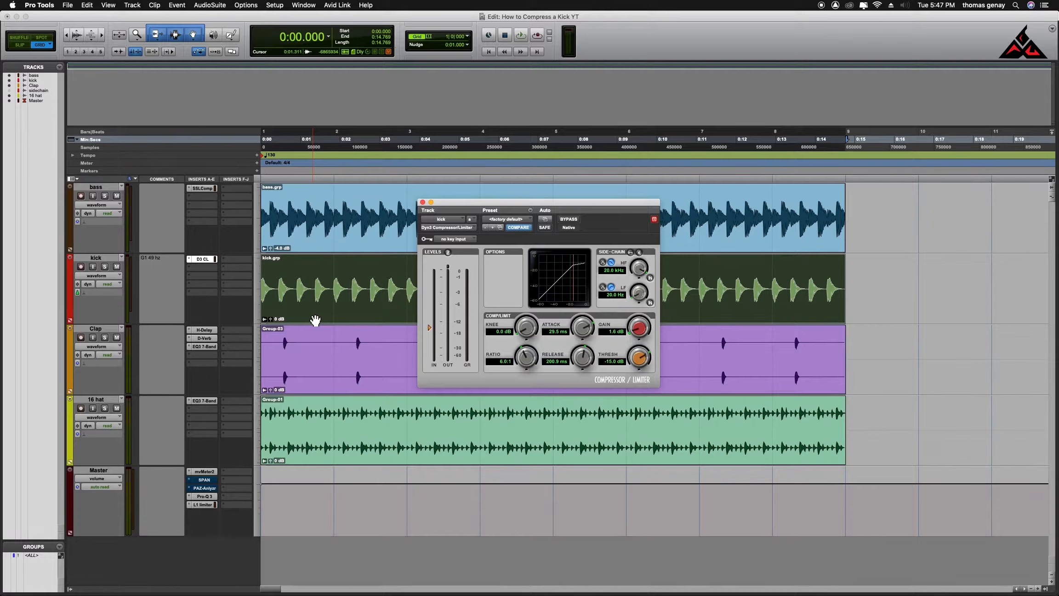
# - Solo the kick track, bypass its compressor and move the compressor window clear of the kick clip
pyautogui.click(105, 267)
pyautogui.click(570, 220)
pyautogui.moveTo(539, 207); pyautogui.dragTo(535, 336)
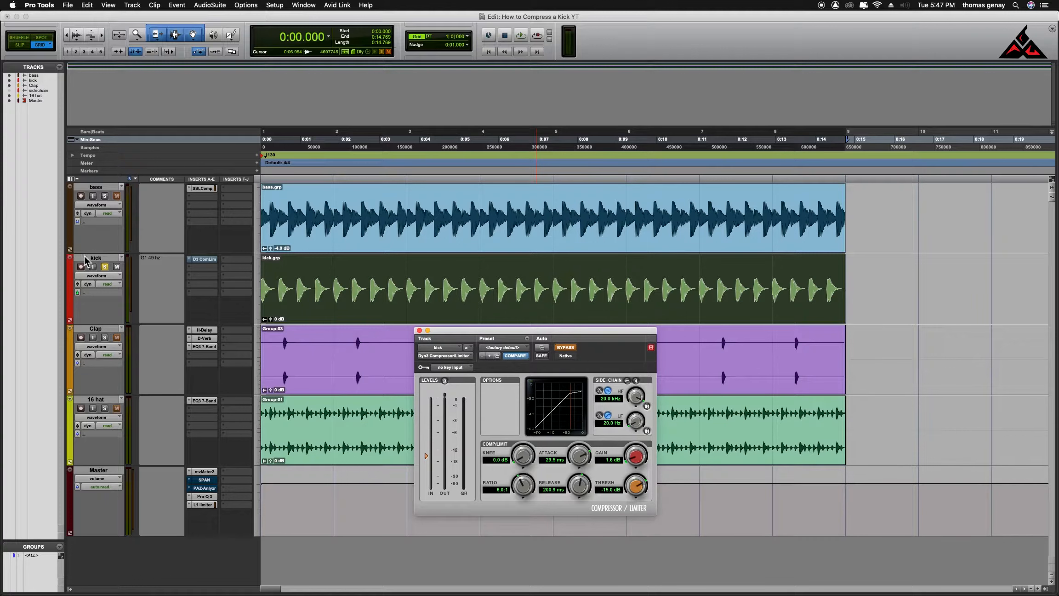
# - Play the soloed kick while alternately engaging and bypassing its compressor to compare the sound
pyautogui.press('space')
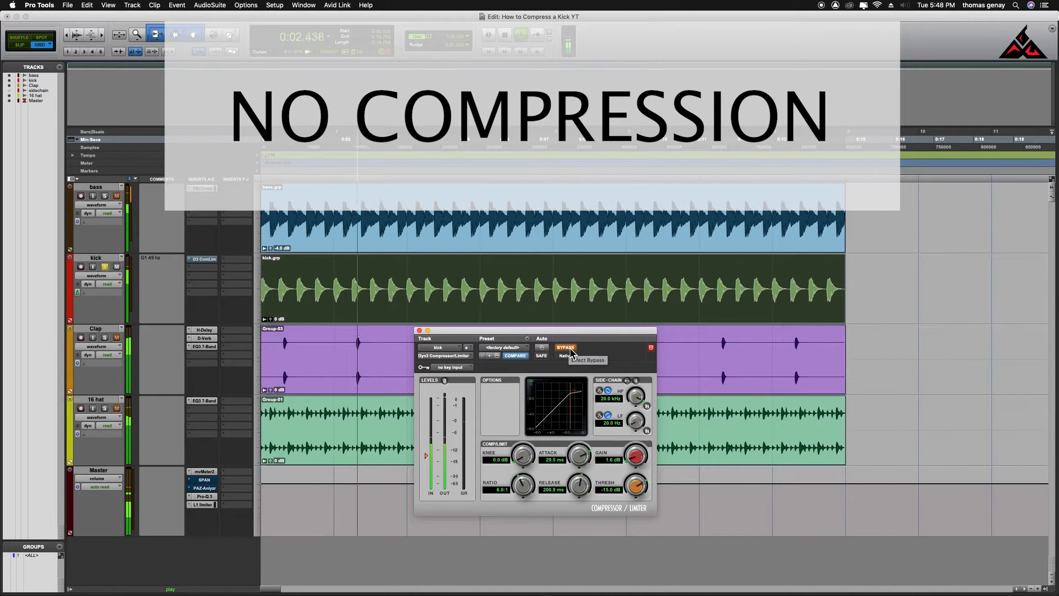
pyautogui.click(570, 350)
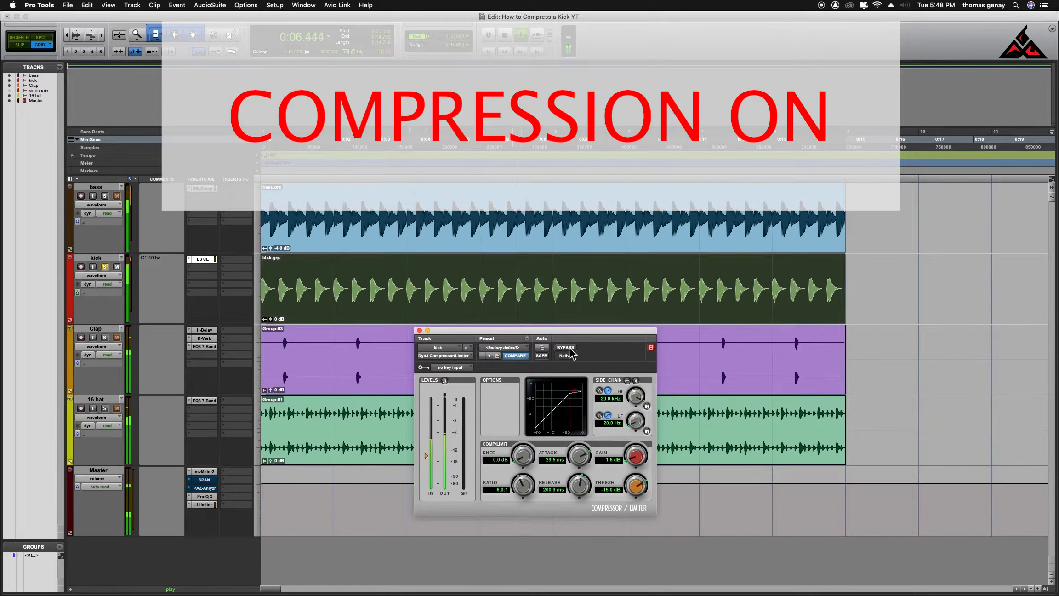
pyautogui.click(570, 350)
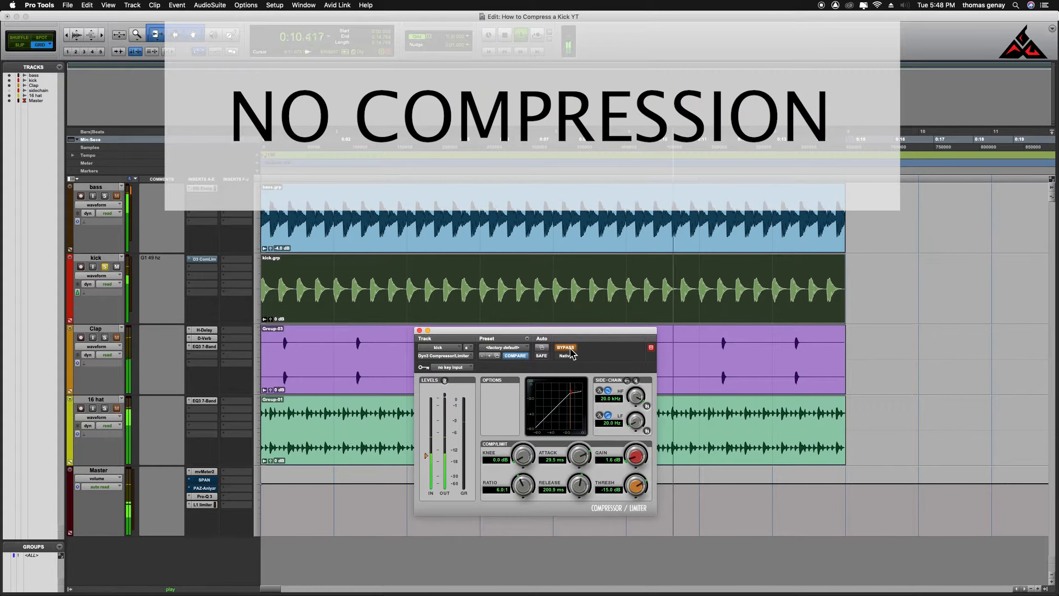
pyautogui.click(570, 350)
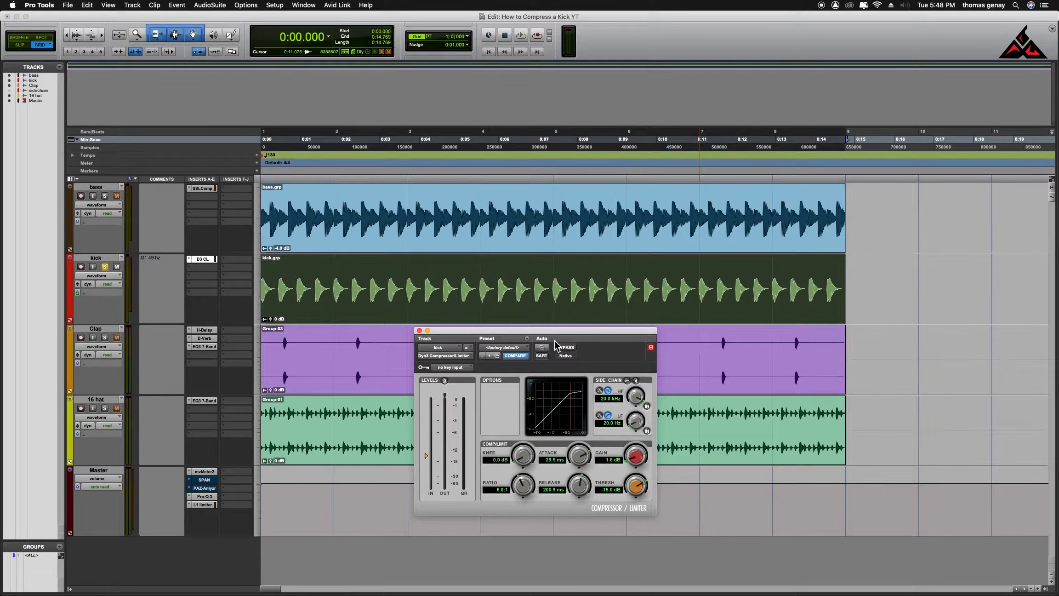
# - Open the Master track's mvMeter2 VU meter and arrange it below the reopened kick compressor window
pyautogui.moveTo(538, 330); pyautogui.dragTo(634, 325)
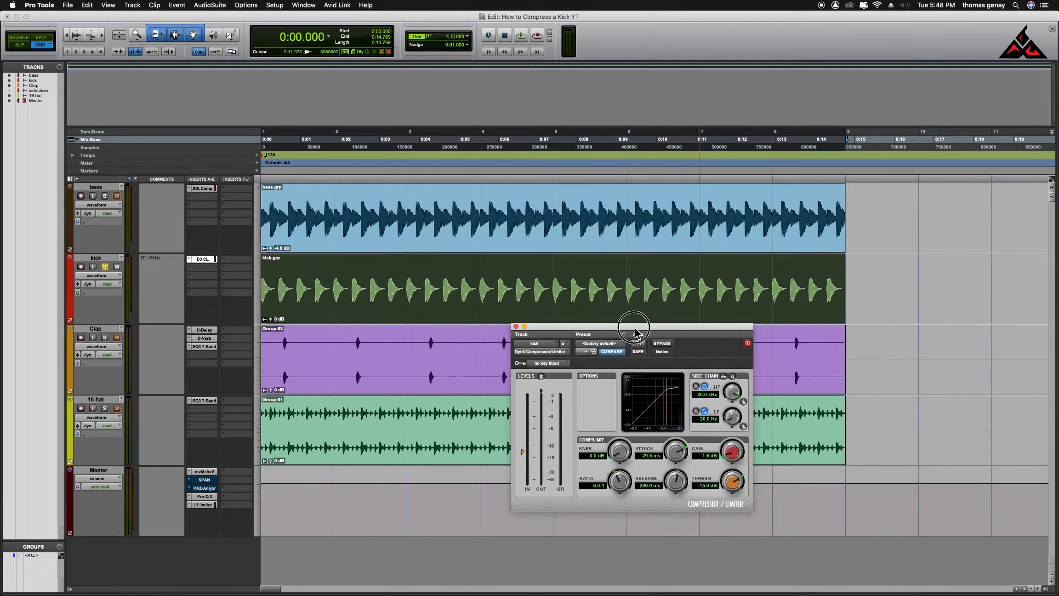
pyautogui.click(203, 472)
pyautogui.moveTo(618, 330); pyautogui.dragTo(497, 398)
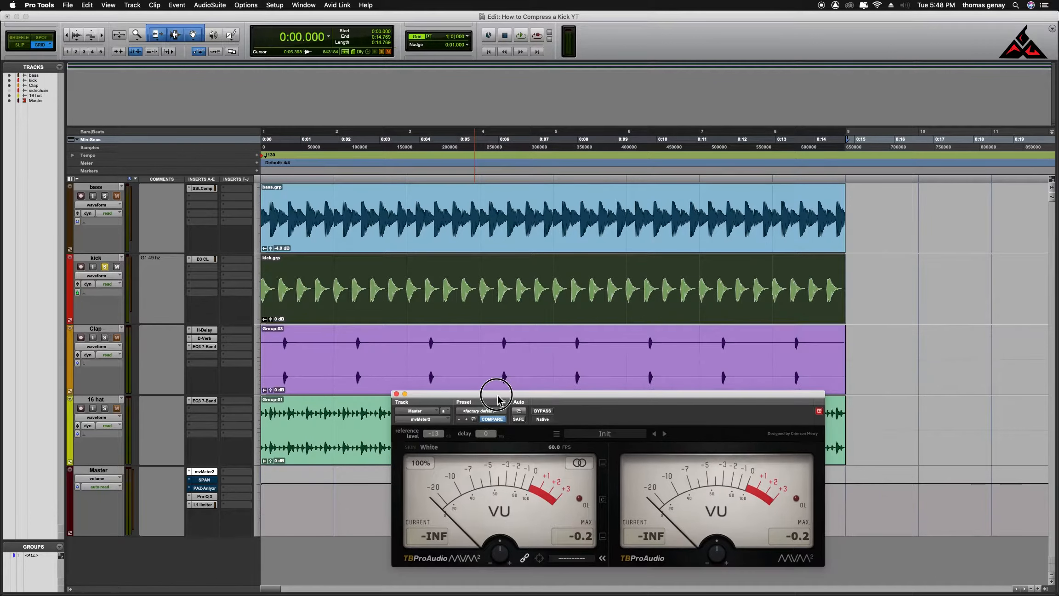
pyautogui.click(204, 259)
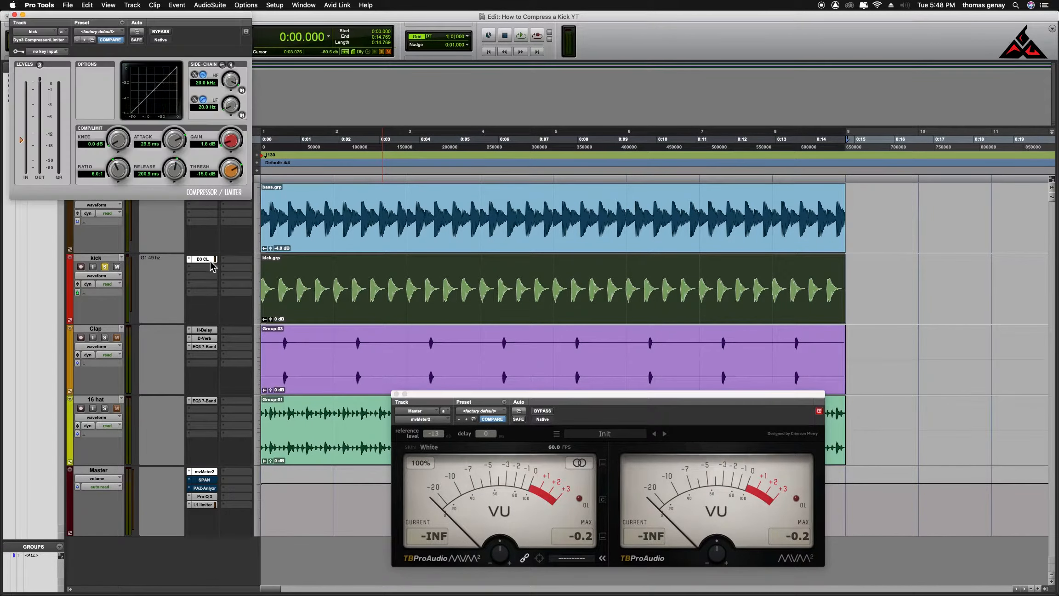
pyautogui.moveTo(204, 18); pyautogui.dragTo(648, 167)
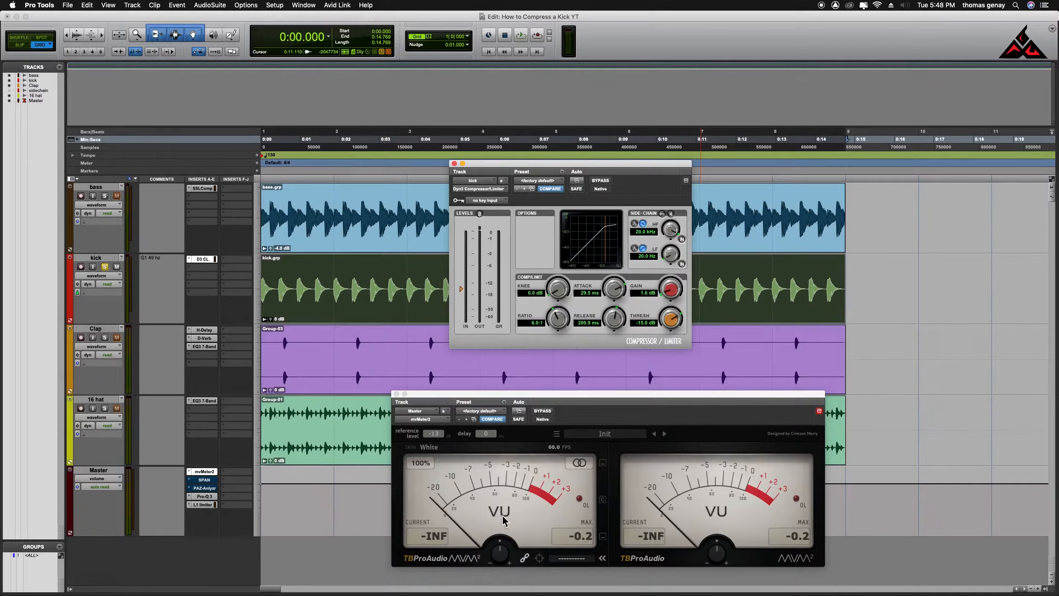
# - Play the soloed kick with its compressor bypassed and engaged in turn, comparing the levels on the VU meter
pyautogui.click(609, 181)
pyautogui.press('space')
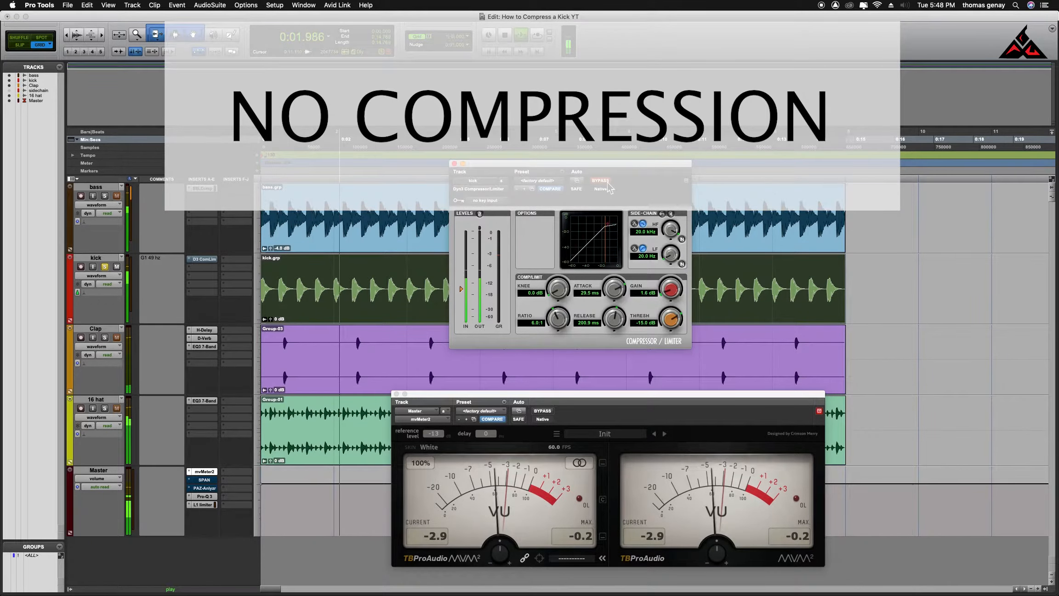
pyautogui.click(608, 182)
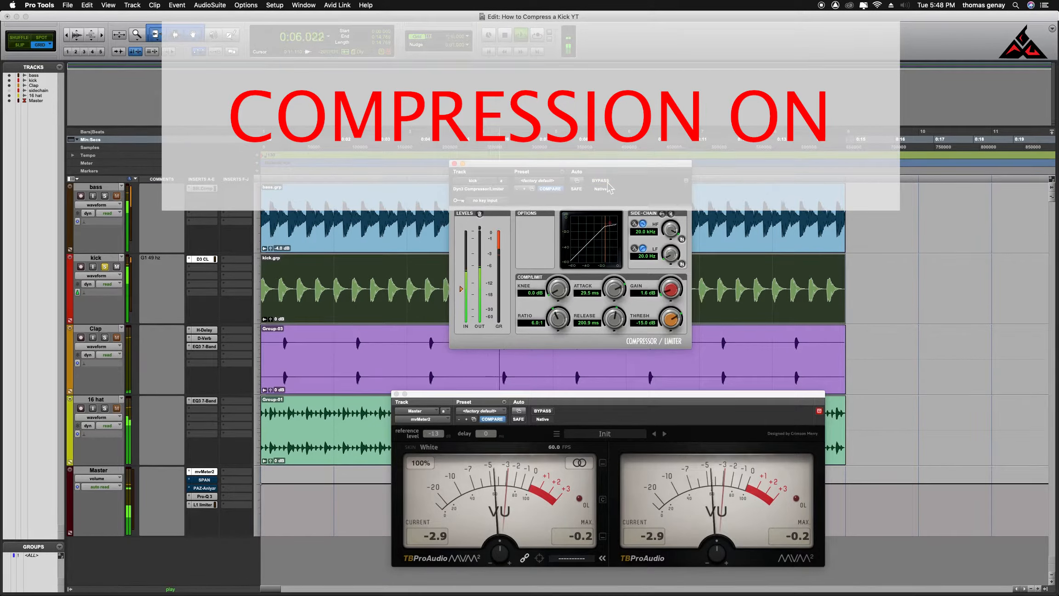
pyautogui.click(609, 182)
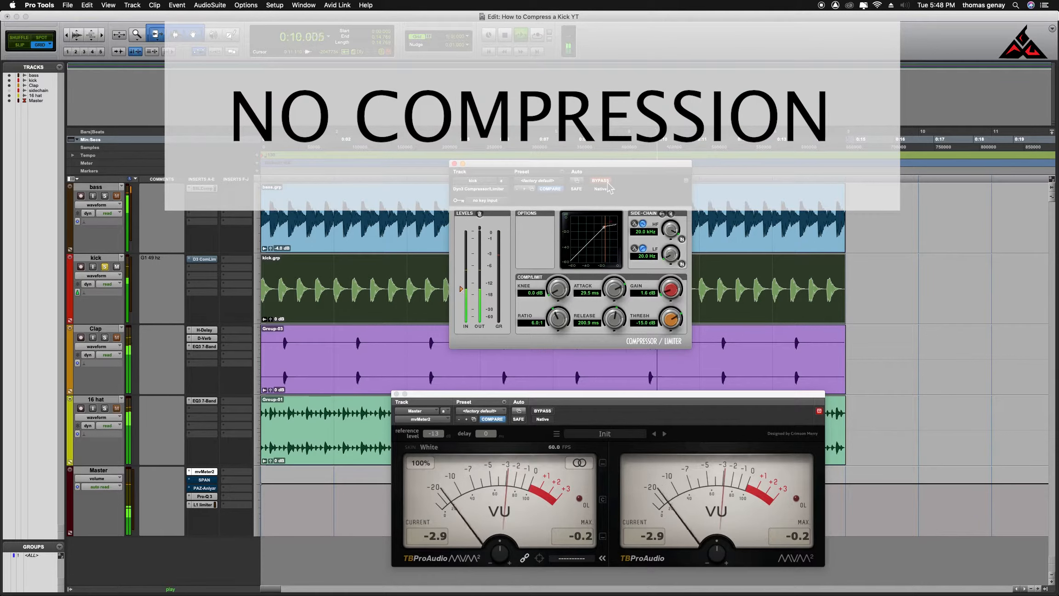
pyautogui.click(609, 182)
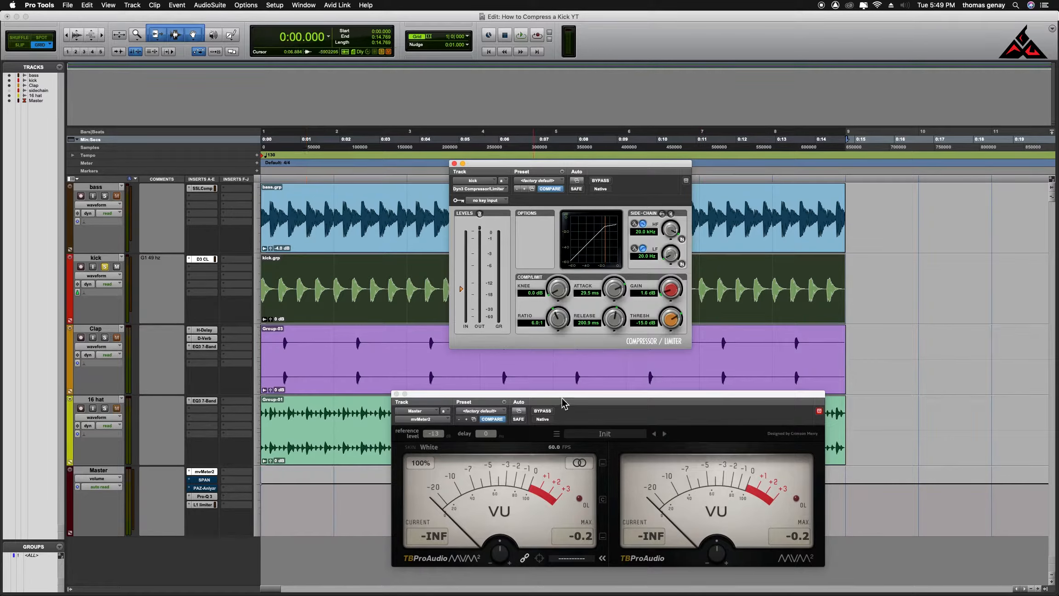
# - Unsolo the kick track, close the VU meter and reposition the kick compressor window
pyautogui.moveTo(568, 393); pyautogui.dragTo(504, 380)
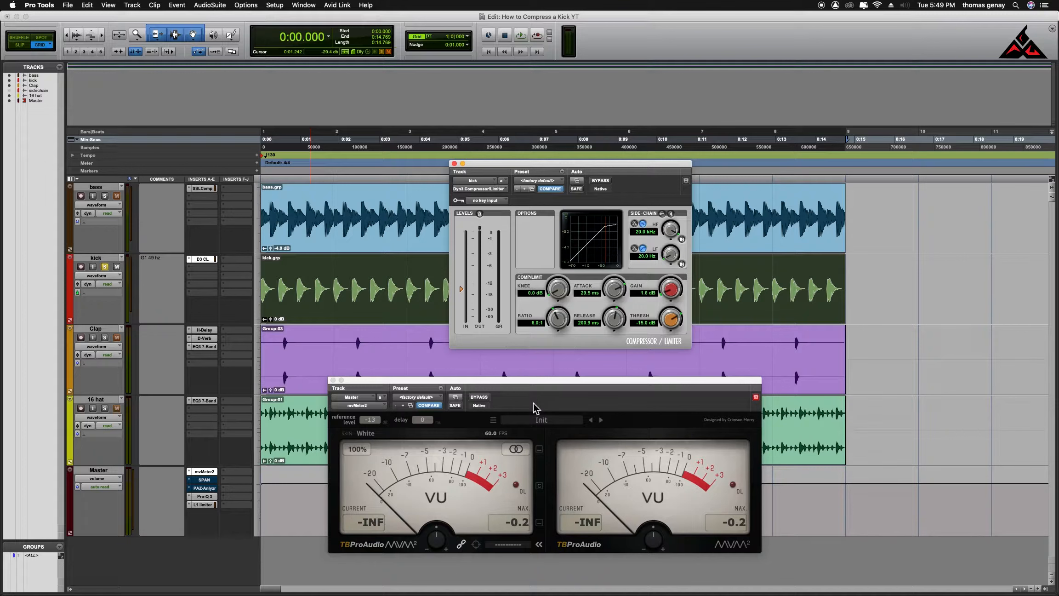
pyautogui.click(106, 267)
pyautogui.click(333, 380)
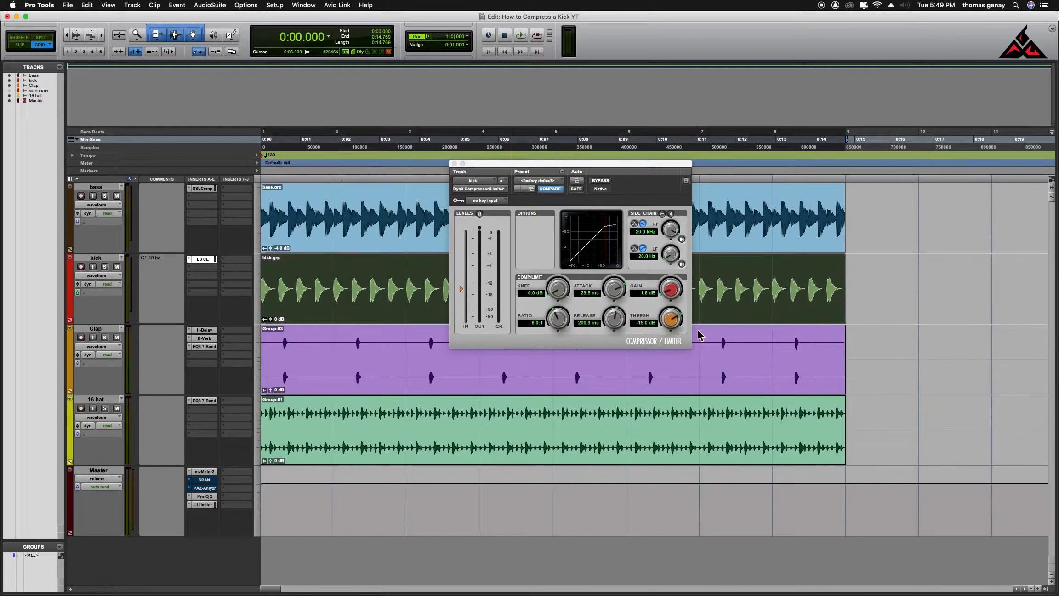
pyautogui.moveTo(477, 169); pyautogui.dragTo(479, 213)
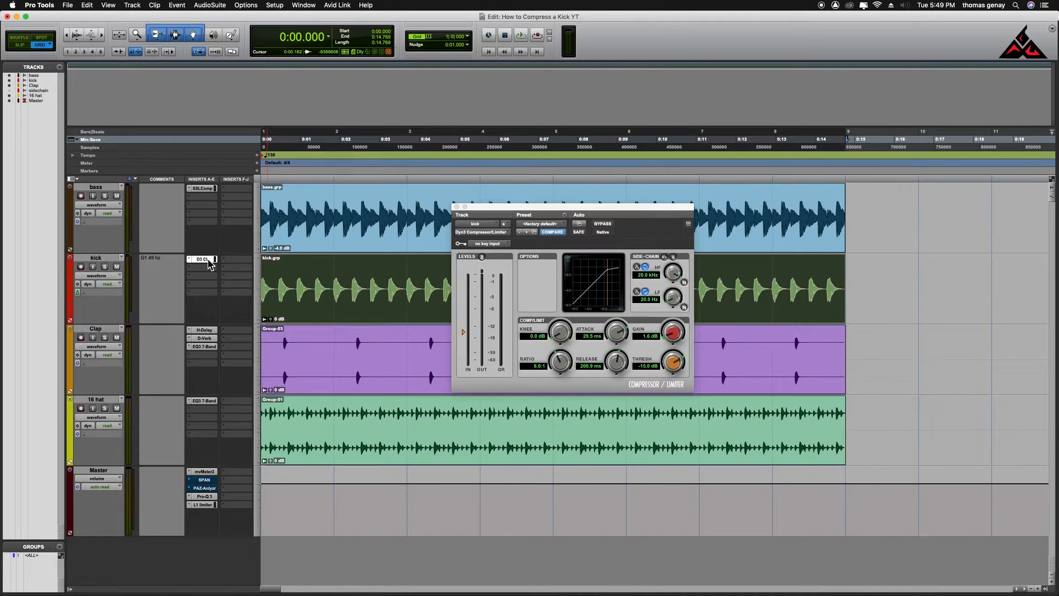
# - Reset the kick compressor to its <factory default> preset and shift its window clear of the bass track's end
pyautogui.click(564, 225)
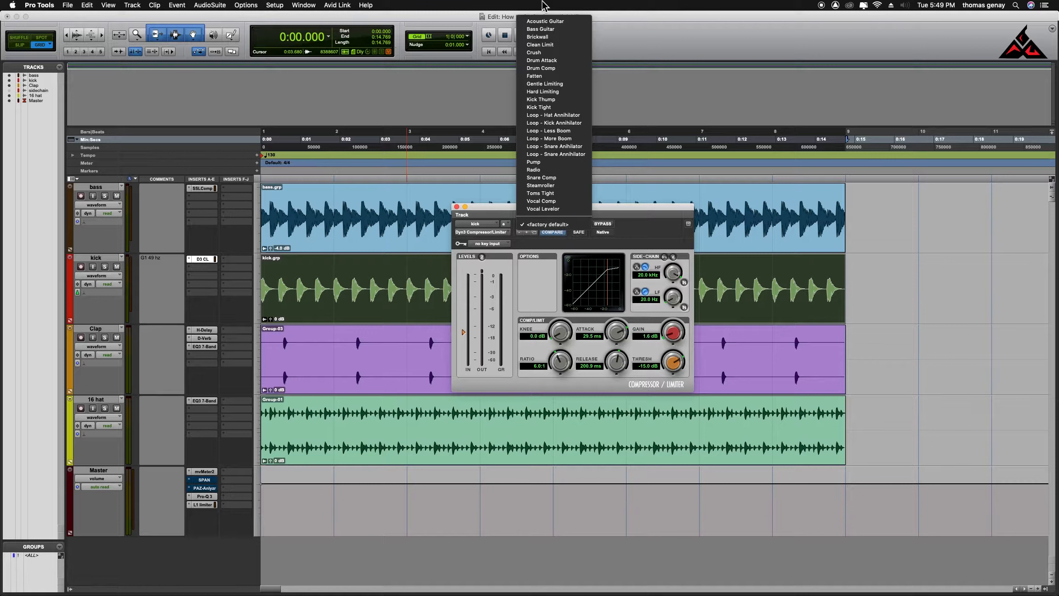
pyautogui.click(547, 225)
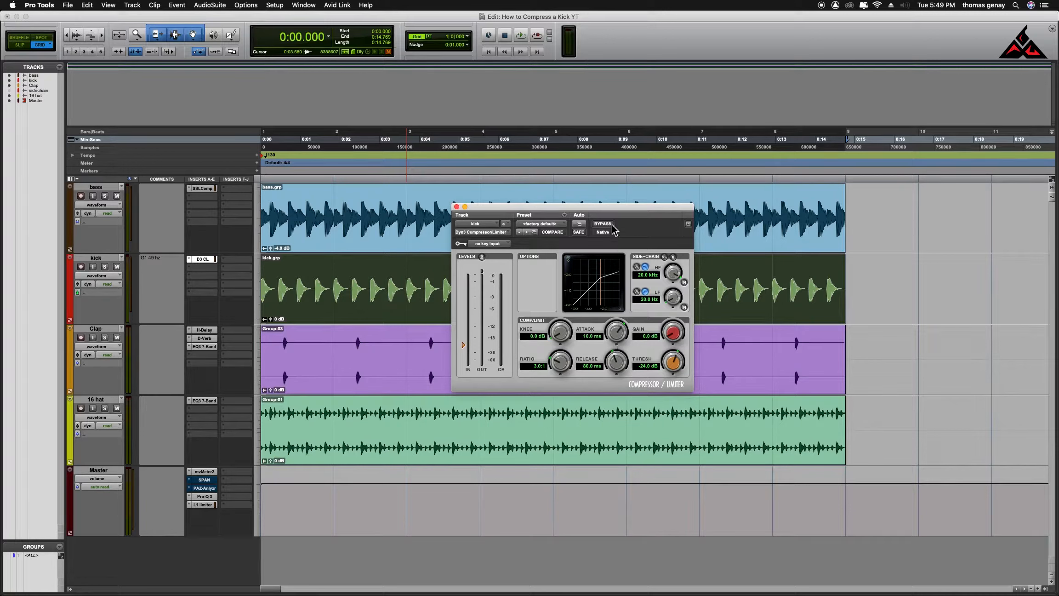
pyautogui.moveTo(618, 209); pyautogui.dragTo(583, 194)
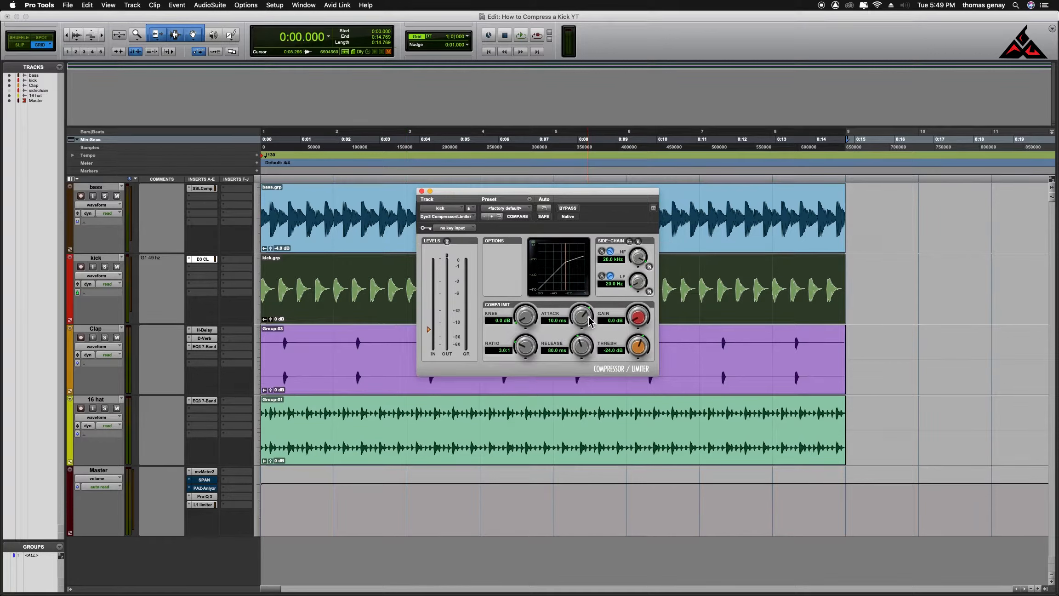
# - Set the kick compressor's attack to 10.0 us, release to 5.0 ms, ratio to 100.0:1 and knee to 0.0 dB
pyautogui.moveTo(591, 322); pyautogui.dragTo(607, 511)
pyautogui.moveTo(578, 353); pyautogui.dragTo(618, 420)
pyautogui.moveTo(588, 322); pyautogui.dragTo(613, 464)
pyautogui.moveTo(529, 351); pyautogui.dragTo(532, 138)
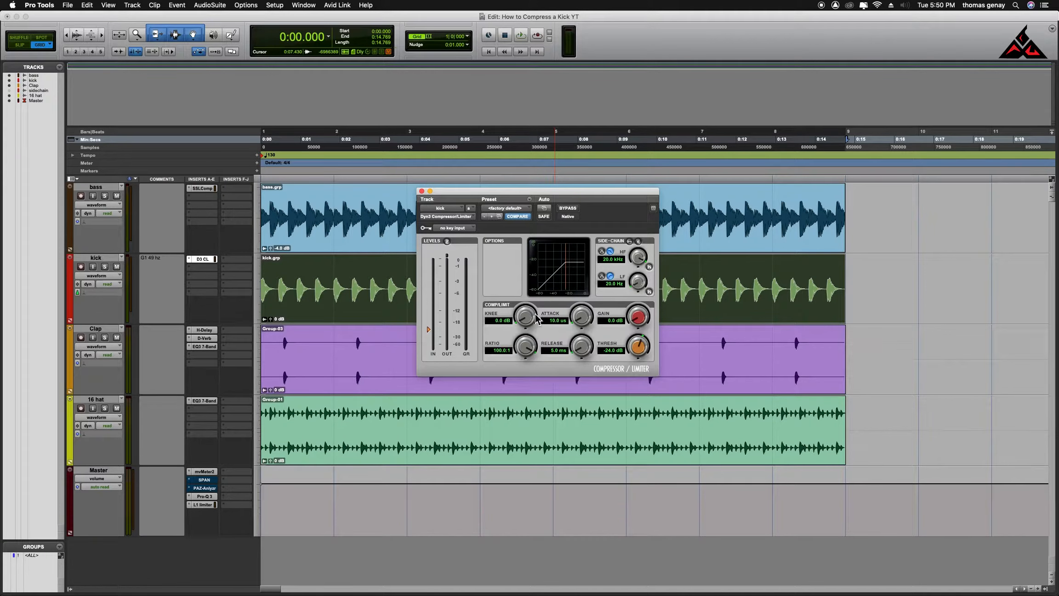
pyautogui.moveTo(526, 321); pyautogui.dragTo(547, 225)
pyautogui.moveTo(528, 317); pyautogui.dragTo(509, 472)
# - Solo the kick, reset the compressor threshold to 0.0 dB and lower it to -15.0 dB during playback
pyautogui.click(105, 268)
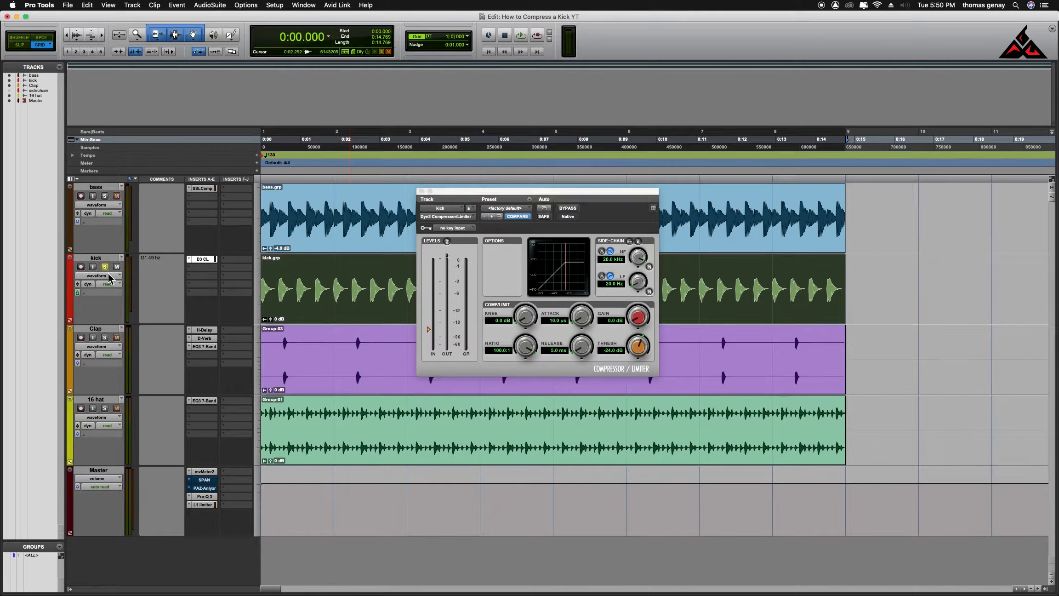
pyautogui.keyDown('alt'); pyautogui.click(641, 348); pyautogui.keyUp('alt')
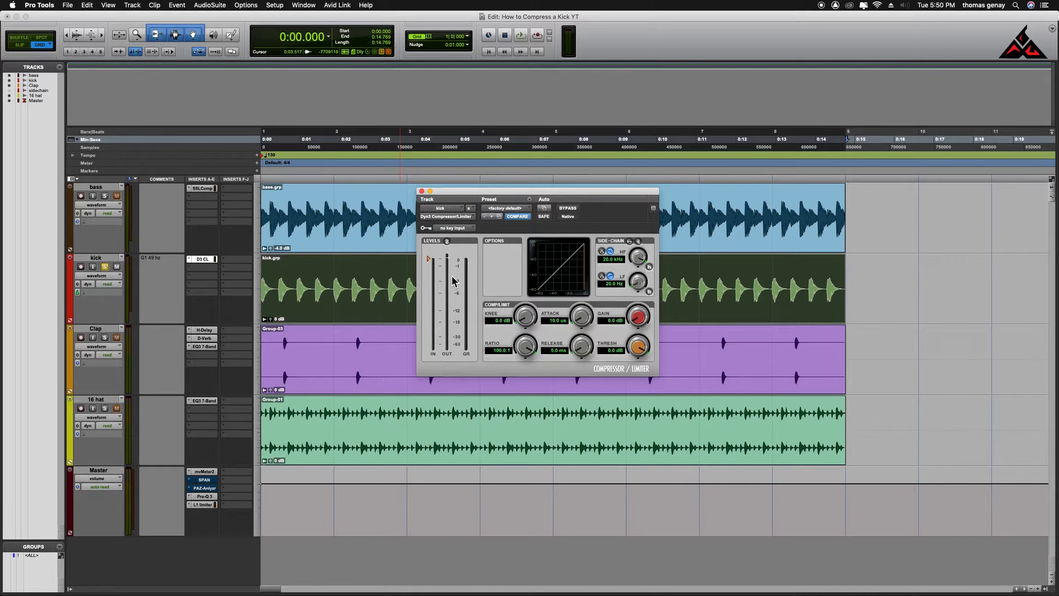
pyautogui.moveTo(639, 348)
pyautogui.mouseDown()
pyautogui.moveTo(640, 359)
pyautogui.moveTo(630, 340)
pyautogui.mouseUp()
pyautogui.press('space')
pyautogui.moveTo(638, 353)
pyautogui.mouseDown()
pyautogui.moveTo(635, 410)
pyautogui.moveTo(638, 354)
pyautogui.moveTo(628, 389)
pyautogui.moveTo(629, 372)
pyautogui.mouseUp()
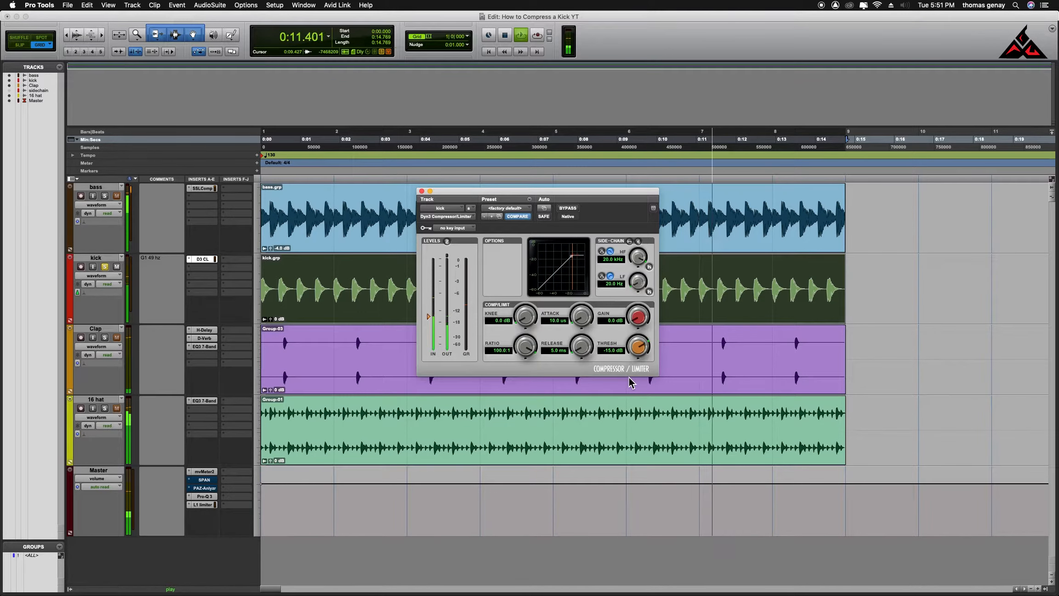
pyautogui.press('space')
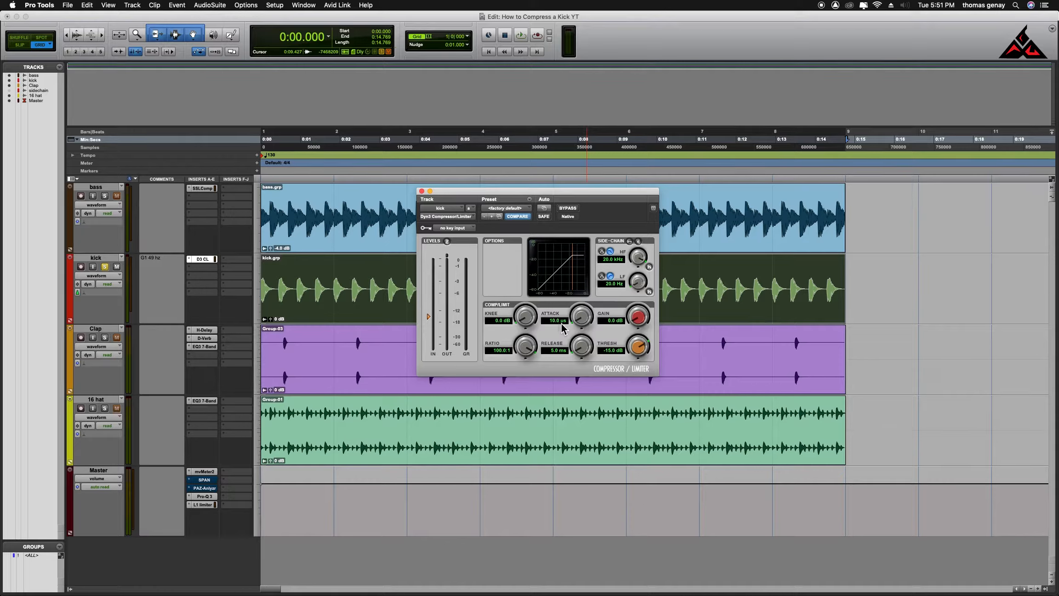
# - Reposition the kick compressor window and try out different attack amounts, ending with the attack reset to its default
pyautogui.moveTo(550, 202); pyautogui.dragTo(532, 217)
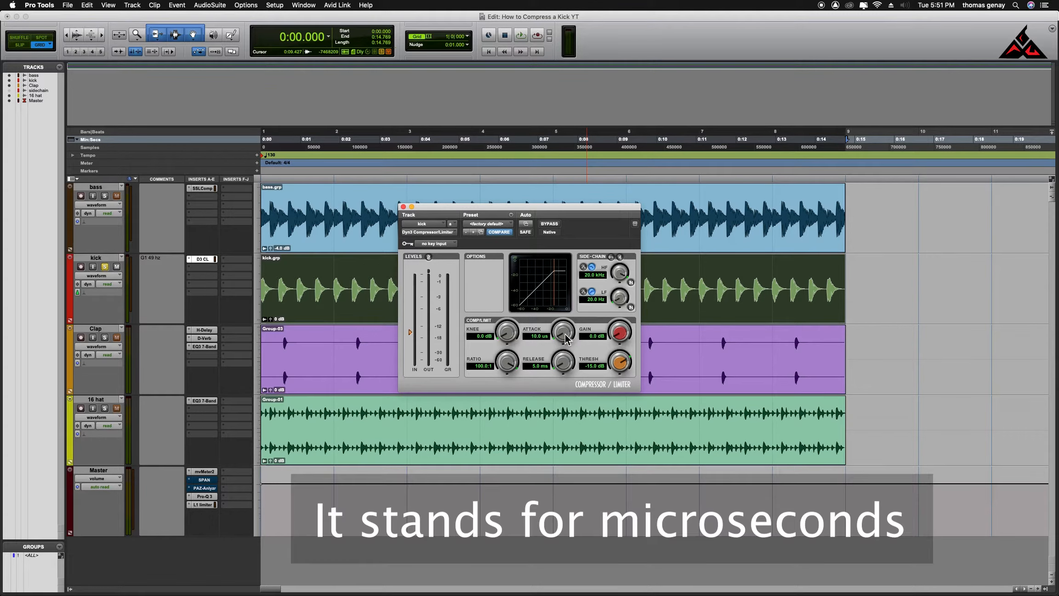
pyautogui.moveTo(565, 336)
pyautogui.mouseDown()
pyautogui.moveTo(564, 313)
pyautogui.moveTo(569, 326)
pyautogui.mouseUp()
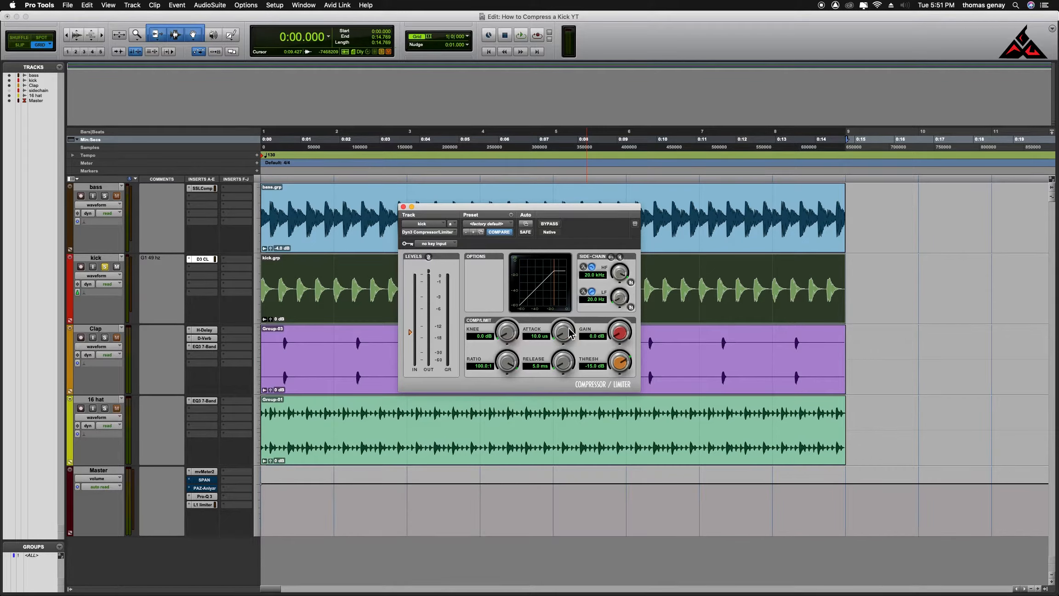
pyautogui.moveTo(569, 332); pyautogui.dragTo(568, 301)
pyautogui.click(564, 339)
pyautogui.moveTo(563, 340); pyautogui.dragTo(561, 360)
pyautogui.moveTo(564, 340); pyautogui.dragTo(567, 242)
pyautogui.keyDown('alt'); pyautogui.click(563, 332); pyautogui.keyUp('alt')
# - Raise the kick compressor's attack during playback, first to 7.5 ms and on a second pass to 25.9 ms
pyautogui.press('space')
pyautogui.moveTo(564, 335); pyautogui.dragTo(557, 263)
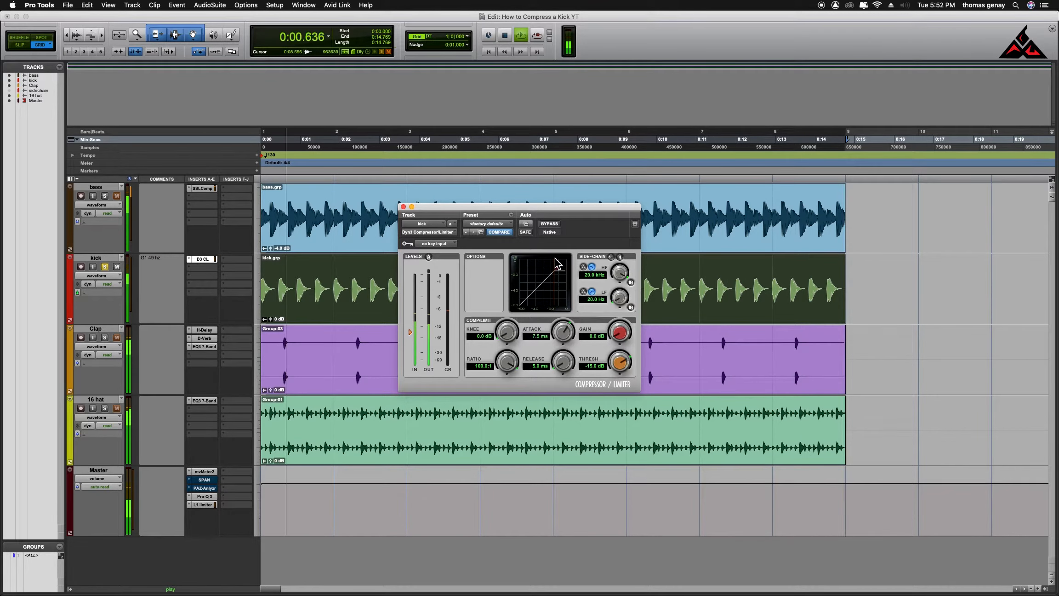
pyautogui.press('space')
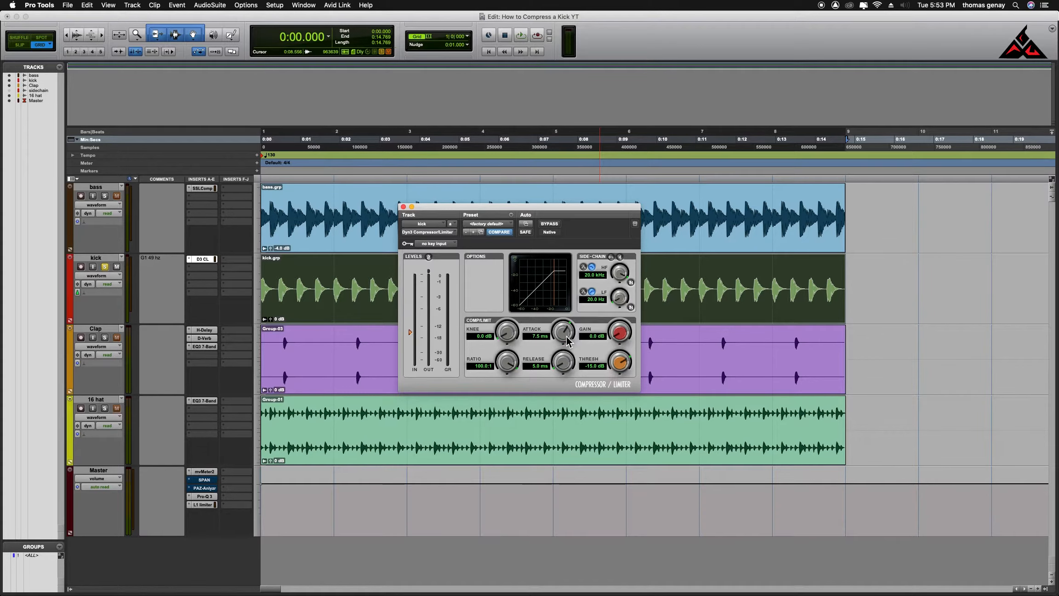
pyautogui.press('space')
pyautogui.moveTo(565, 337); pyautogui.dragTo(569, 318)
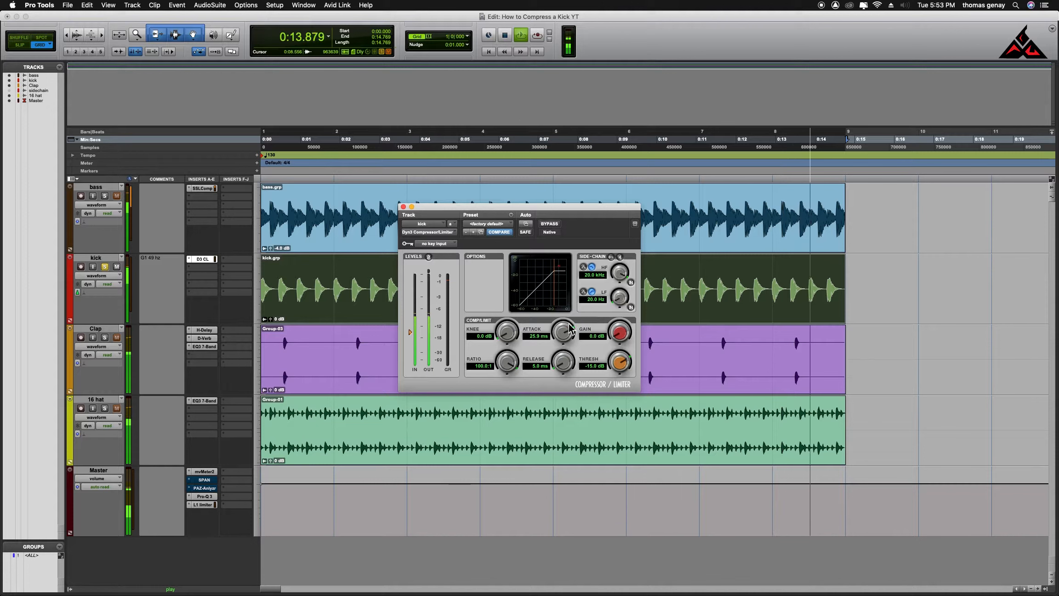
pyautogui.press('space')
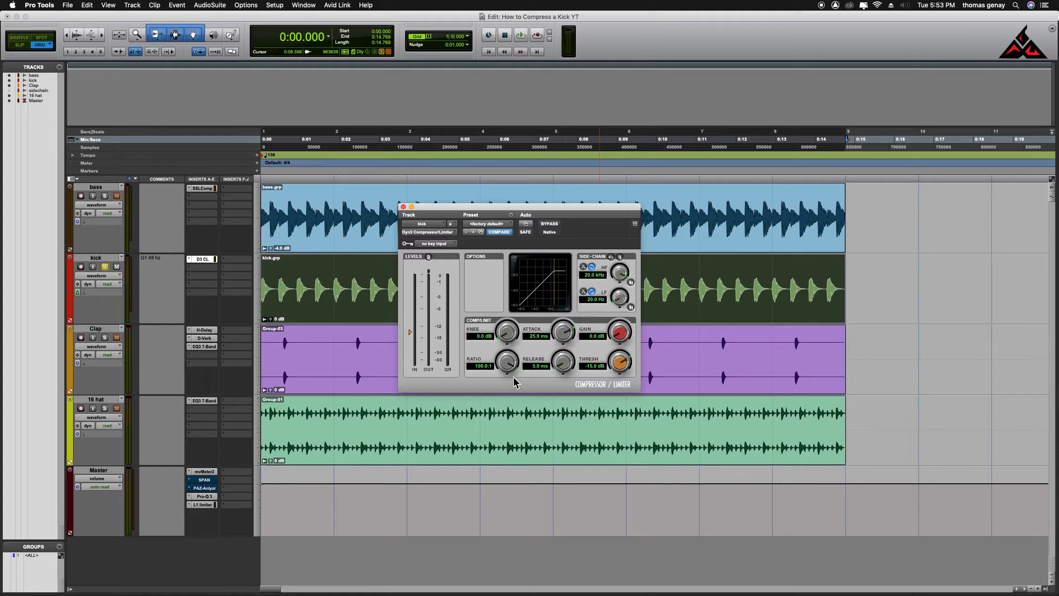
# - Set the kick compressor's ratio to 38.0:1 and release to 5.0 ms, and unsolo the kick track
pyautogui.moveTo(508, 368); pyautogui.dragTo(511, 386)
pyautogui.moveTo(562, 368); pyautogui.dragTo(564, 344)
pyautogui.click(104, 266)
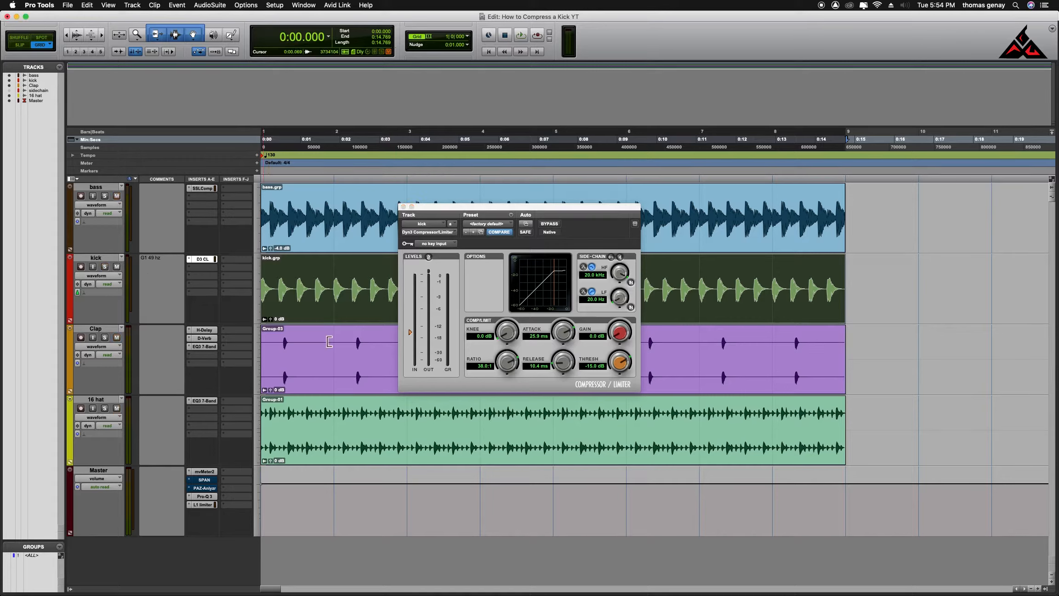
pyautogui.moveTo(560, 371)
pyautogui.mouseDown()
pyautogui.moveTo(560, 398)
pyautogui.moveTo(560, 371)
pyautogui.mouseUp()
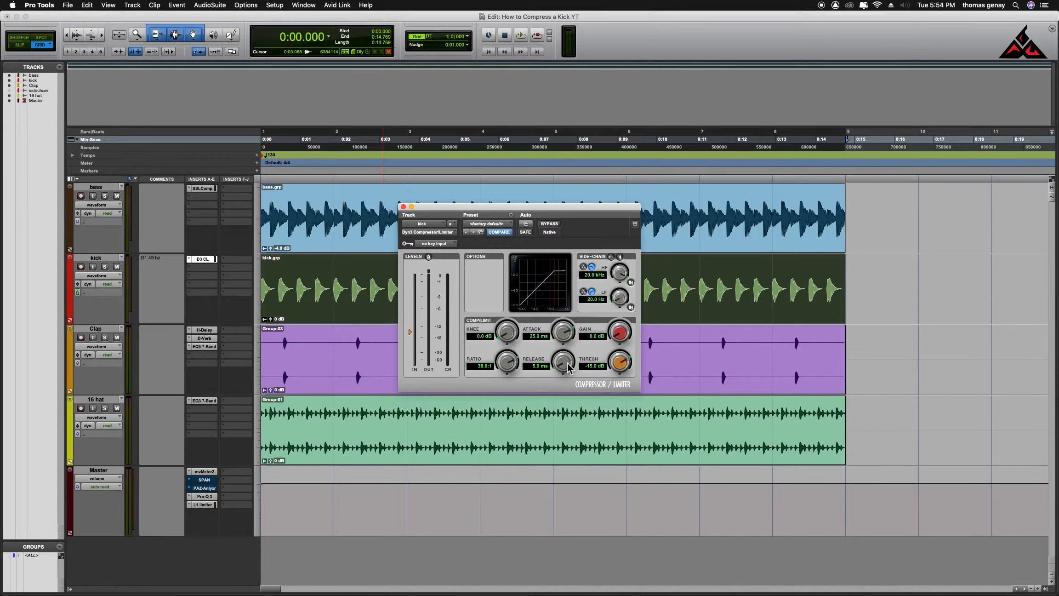
# - Sweep the kick compressor's release up and back down during playback, settling on 12.5 ms
pyautogui.press('space')
pyautogui.moveTo(568, 363); pyautogui.dragTo(564, 271)
pyautogui.moveTo(563, 365); pyautogui.dragTo(548, 442)
pyautogui.press('space')
# - Magnify the first kick hits with the compressor window clear of the kick track, and set the grid to 0|1|000
pyautogui.press('t')
pyautogui.press('t')
pyautogui.press('t')
pyautogui.press('t')
pyautogui.moveTo(465, 207); pyautogui.dragTo(525, 405)
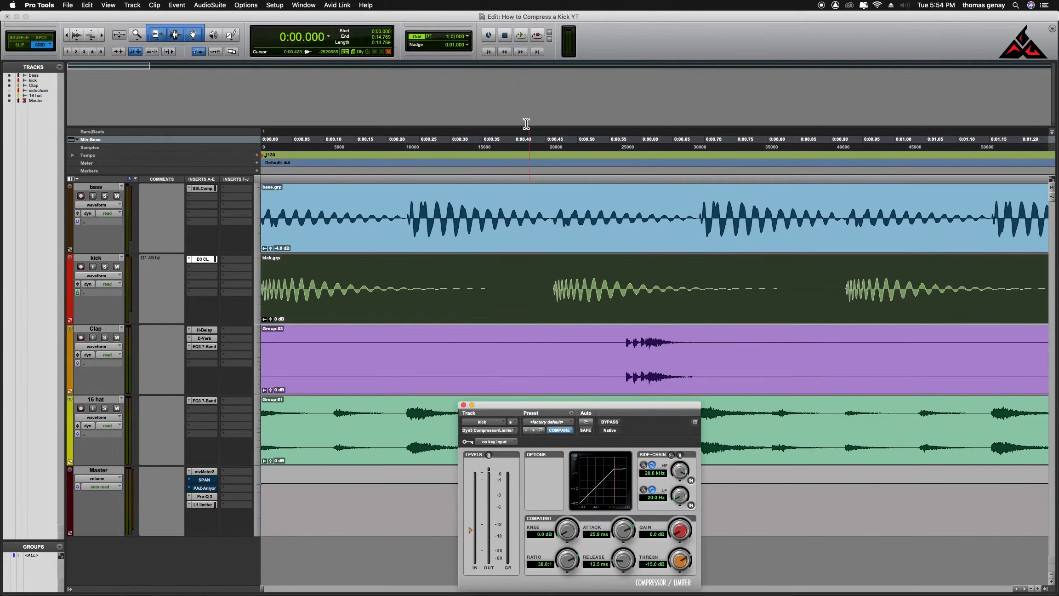
pyautogui.click(457, 36)
pyautogui.click(473, 60)
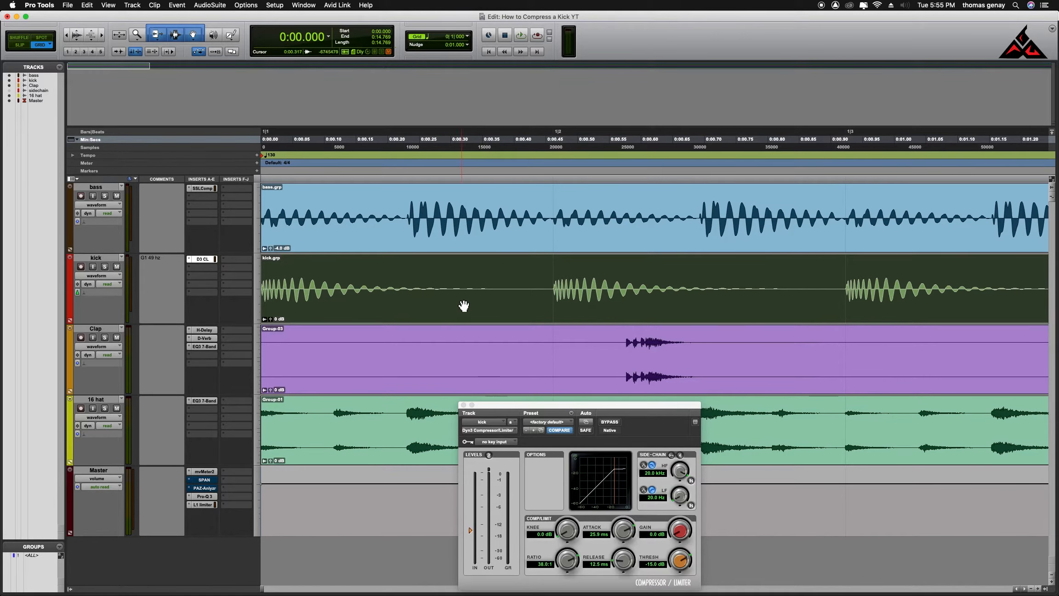
# - Show the full length of the clips again, reposition the compressor window over the clap track and set its gain to 1.0 dB
pyautogui.press('super+bracketleft')
pyautogui.press('super+bracketleft')
pyautogui.press('super+bracketleft')
pyautogui.press('super+bracketleft')
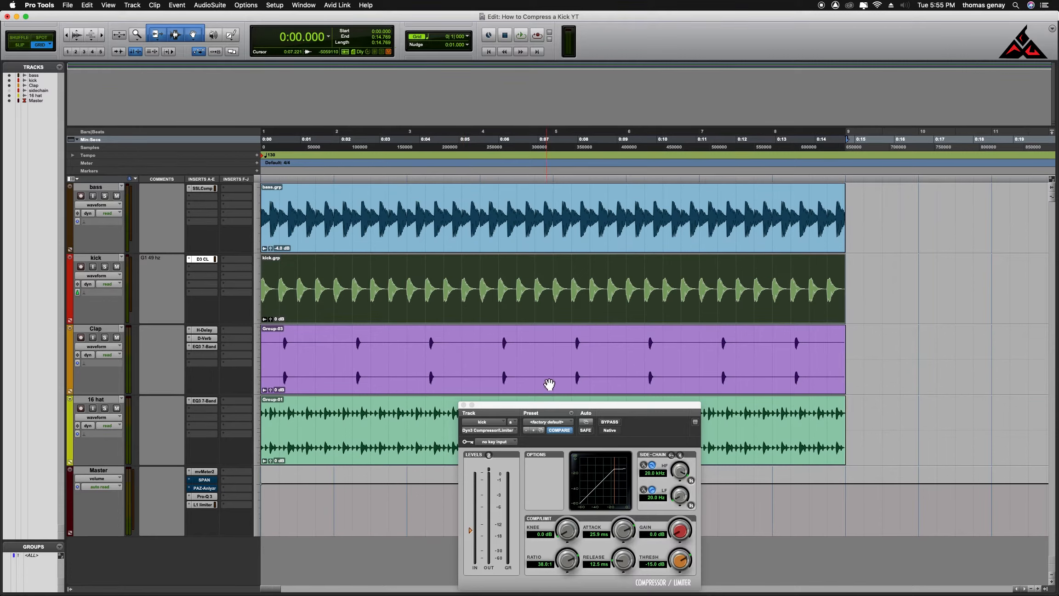
pyautogui.moveTo(608, 407); pyautogui.dragTo(587, 348)
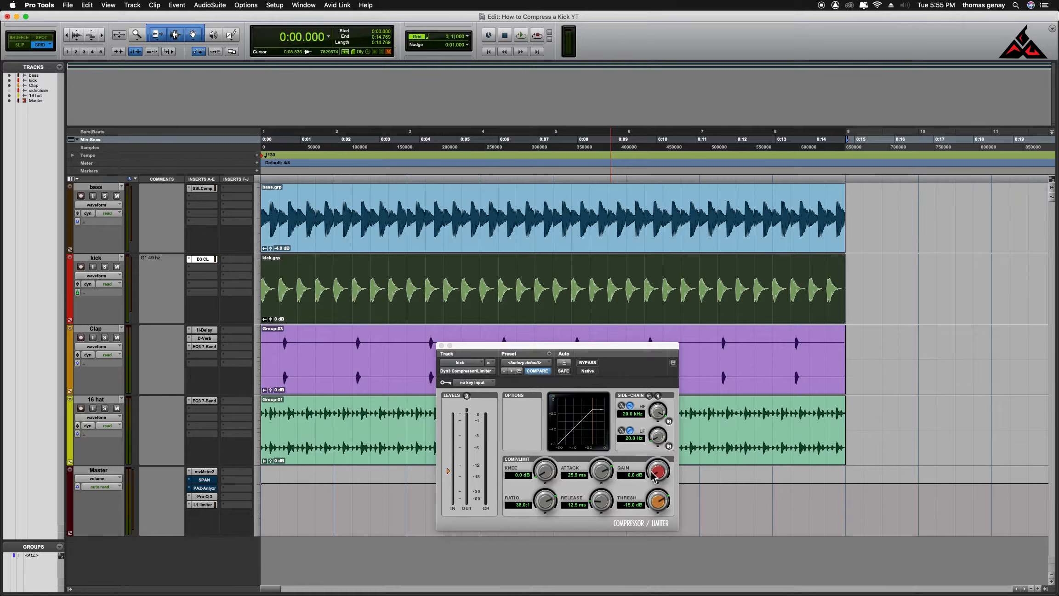
pyautogui.moveTo(661, 475); pyautogui.dragTo(662, 474)
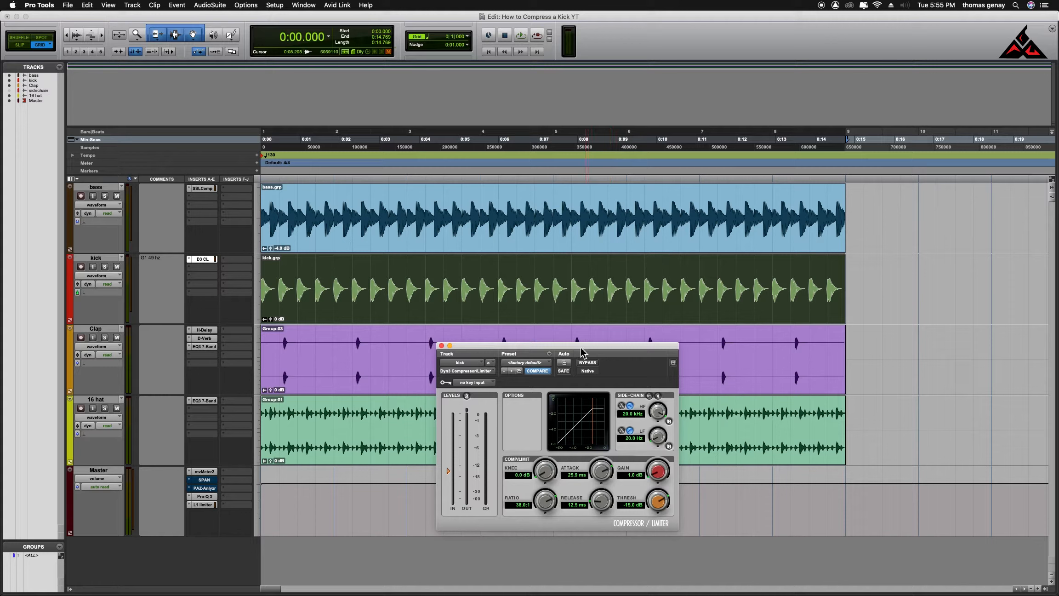
pyautogui.moveTo(582, 348); pyautogui.dragTo(574, 339)
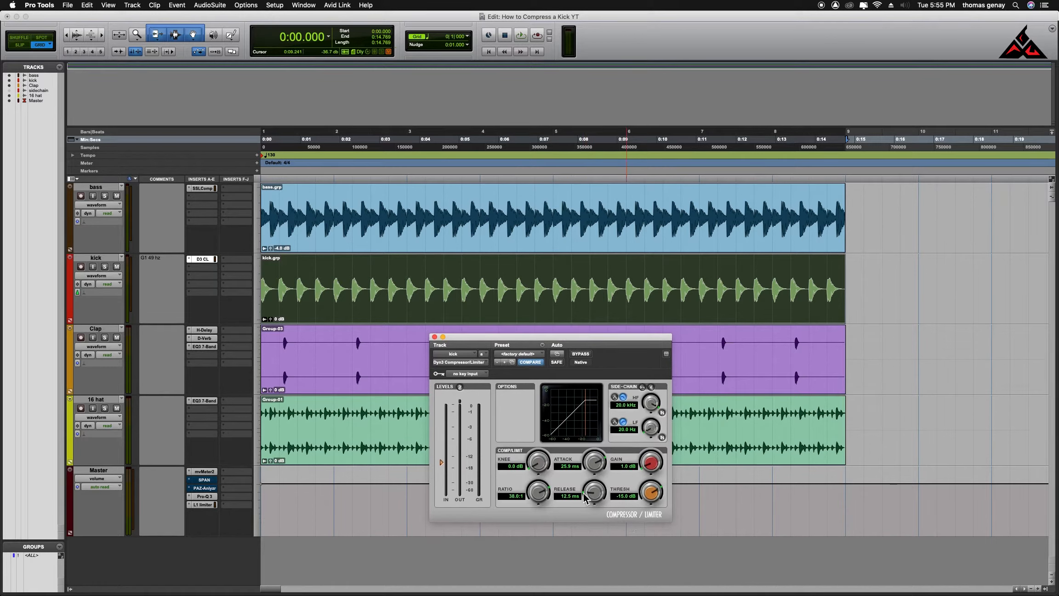
# - Raise the kick compressor's release to 200.9 ms while the full mix plays
pyautogui.press('space')
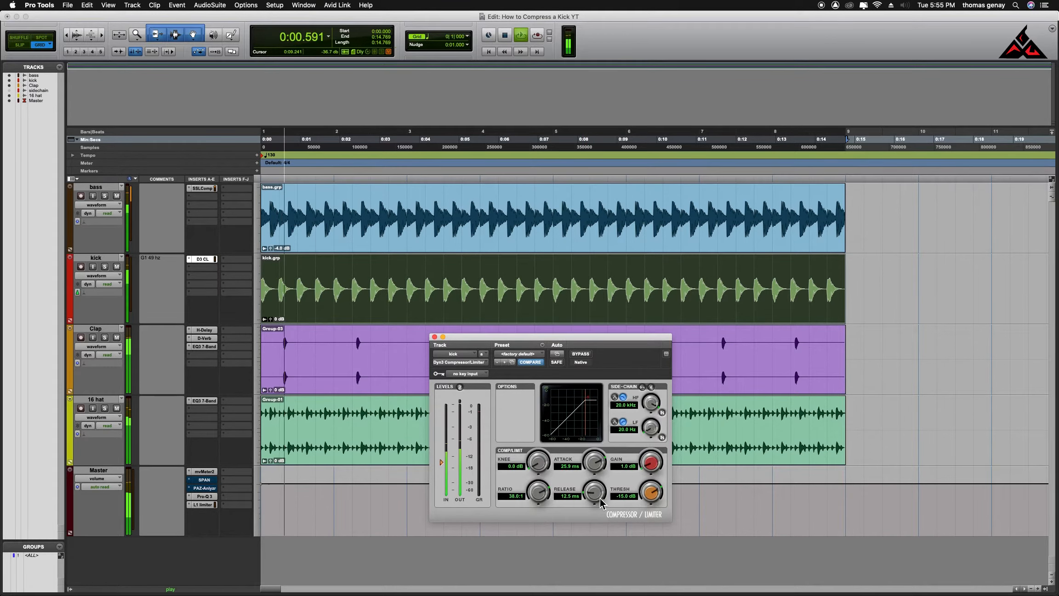
pyautogui.moveTo(599, 497); pyautogui.dragTo(589, 413)
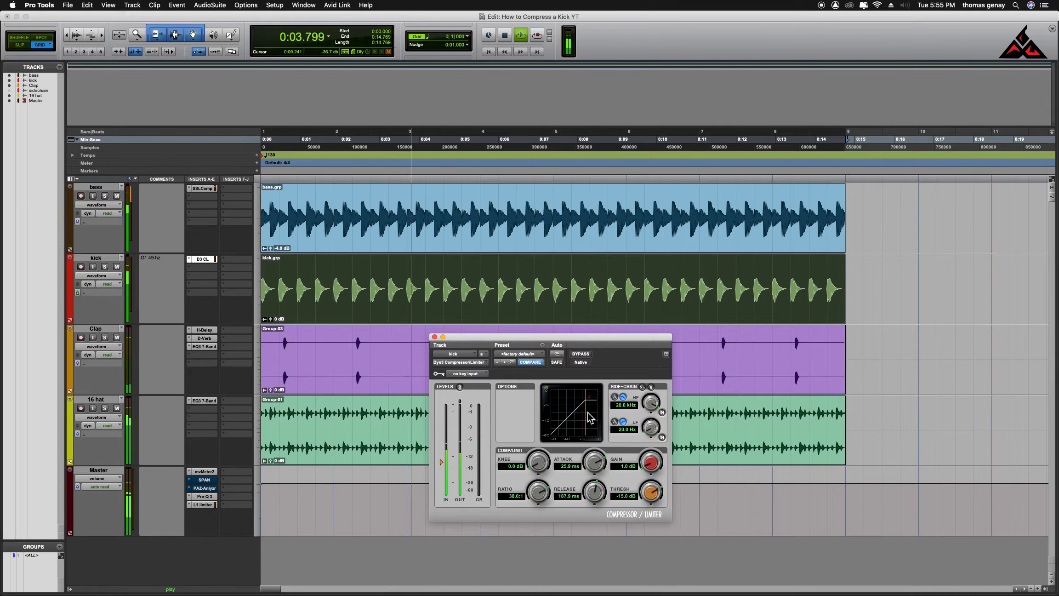
pyautogui.moveTo(593, 492); pyautogui.dragTo(598, 506)
pyautogui.press('space')
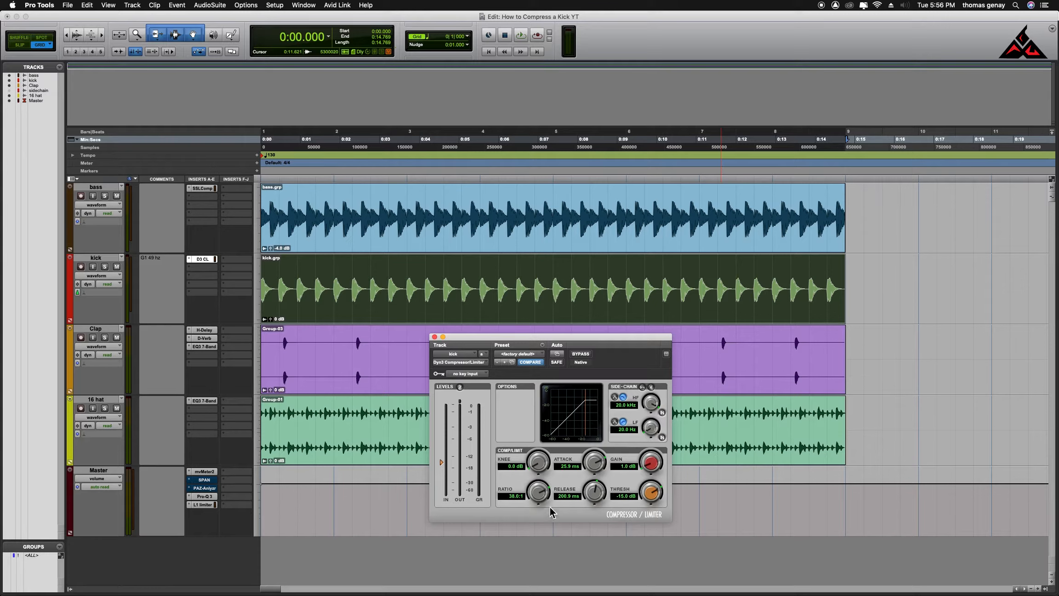
# - Lower the kick compressor's ratio to 6.0:1 and play the mix to check the gain reduction
pyautogui.moveTo(541, 501); pyautogui.dragTo(533, 543)
pyautogui.press('space')
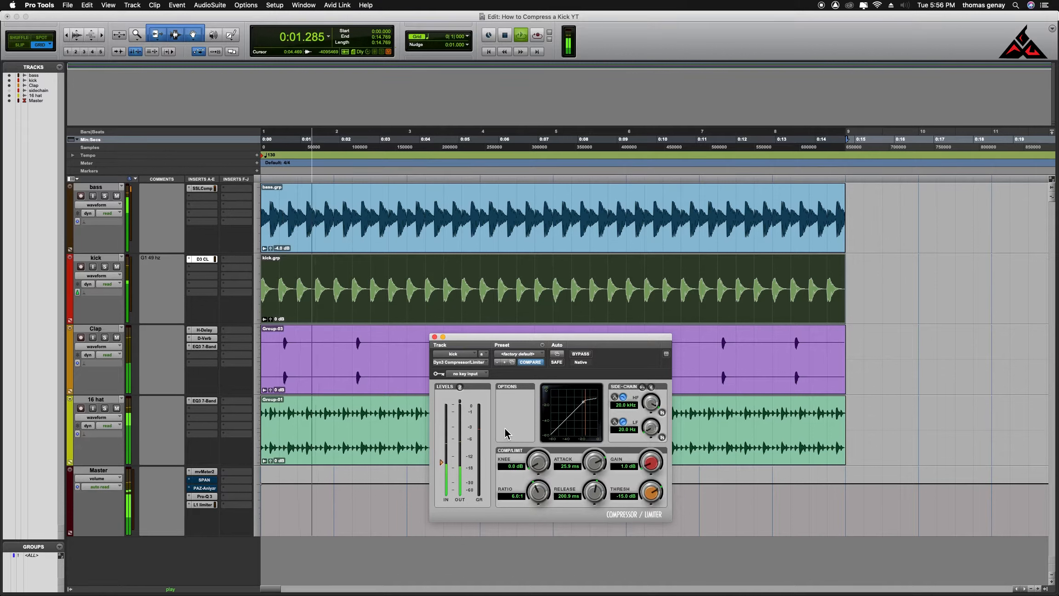
pyautogui.press('space')
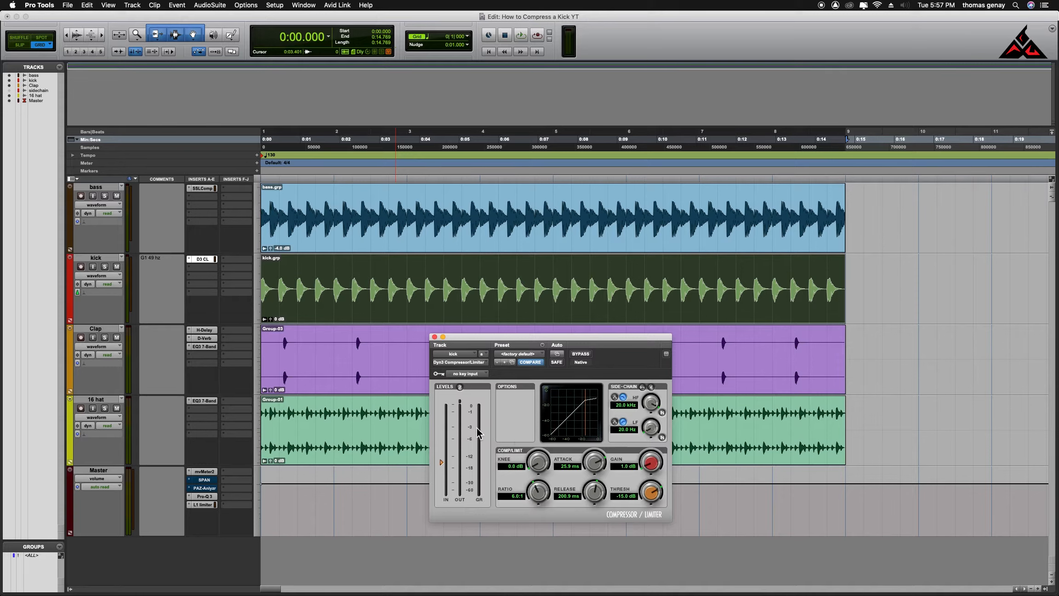
pyautogui.press('space')
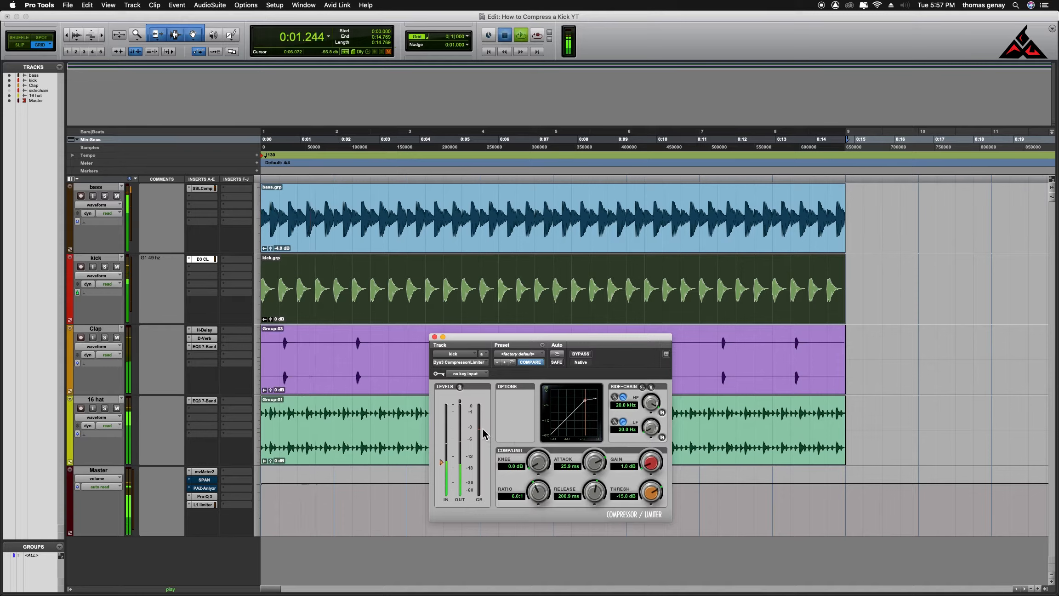
pyautogui.press('space')
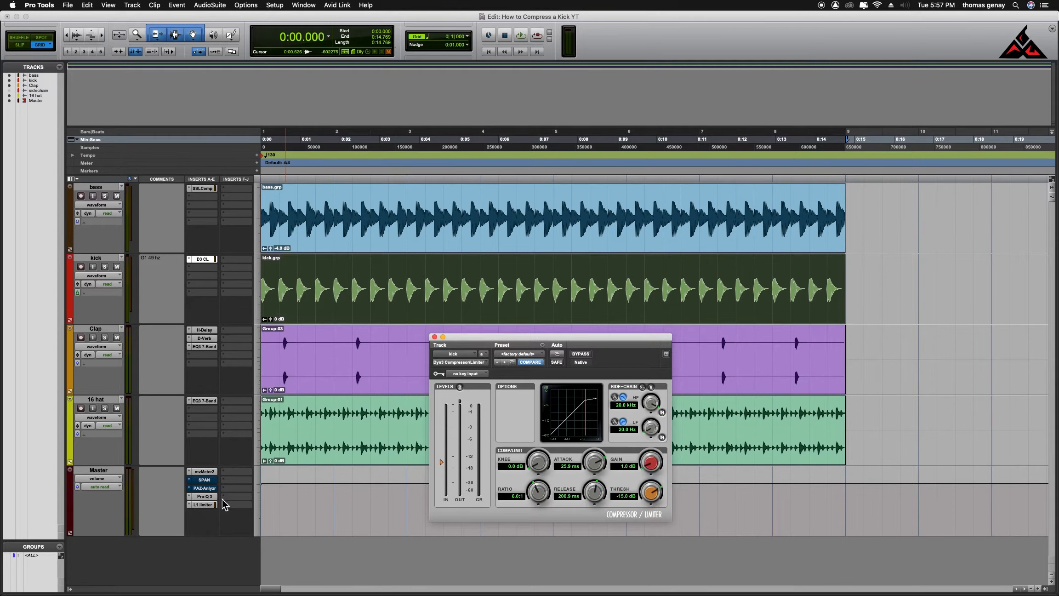
# - Solo the kick, open the Master's mvMeter2 above the compressor, and check the kick's VU level with the compressor bypassed
pyautogui.click(104, 266)
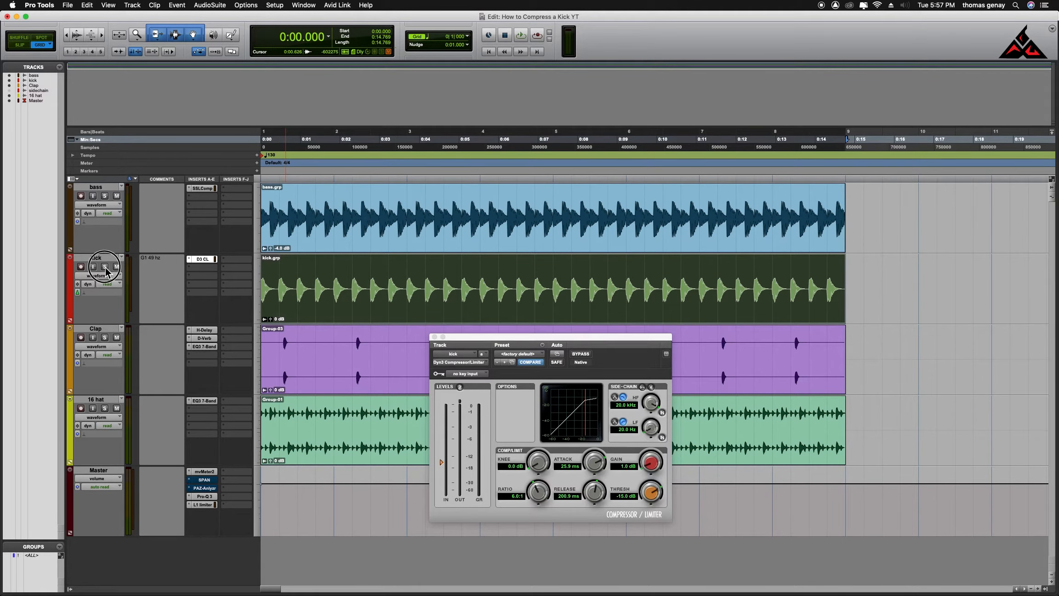
pyautogui.click(213, 475)
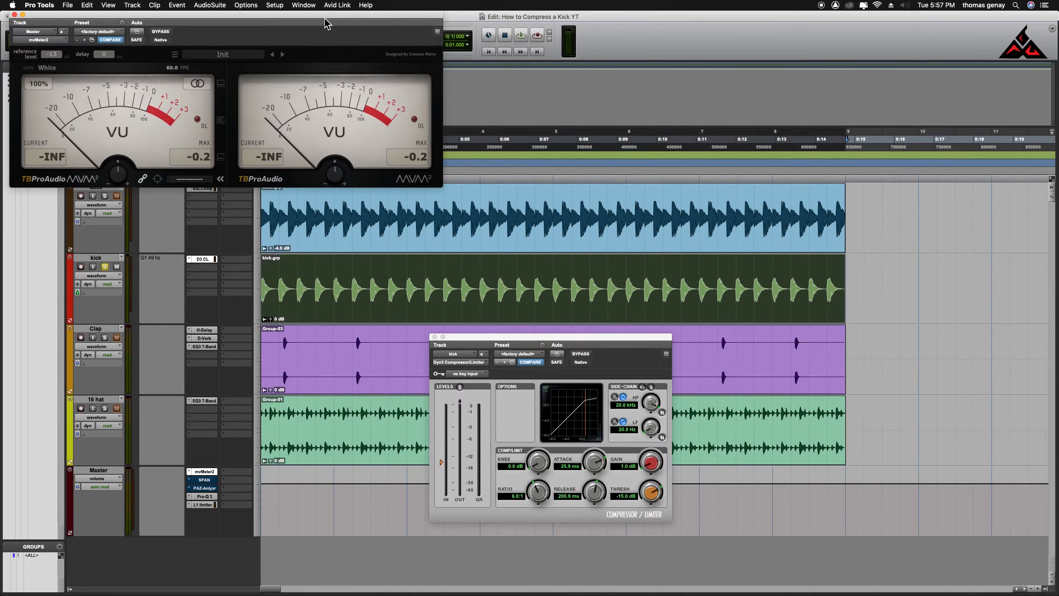
pyautogui.moveTo(322, 20); pyautogui.dragTo(689, 138)
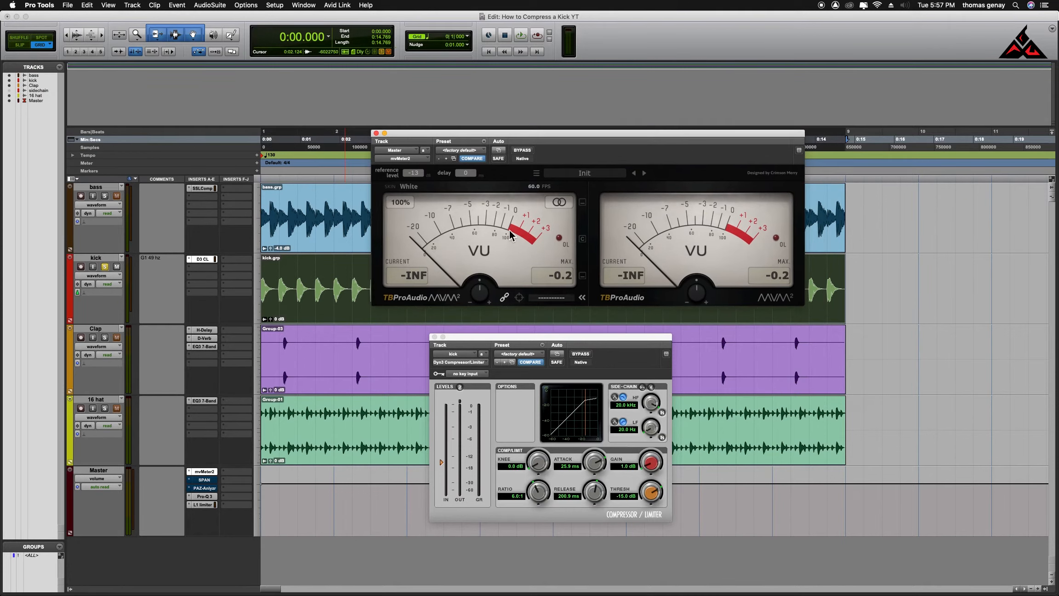
pyautogui.click(580, 355)
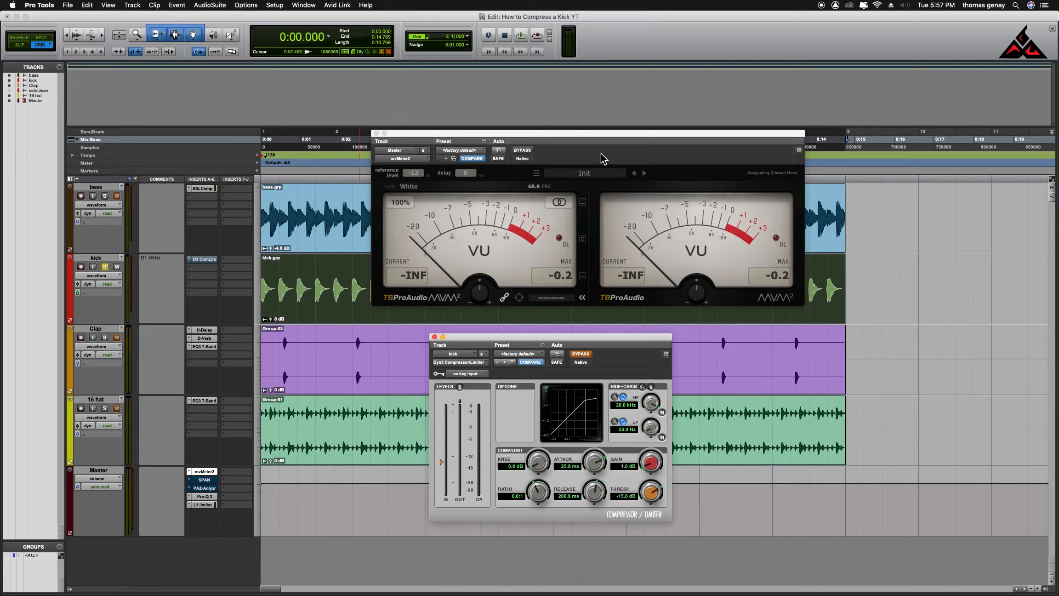
pyautogui.press('space')
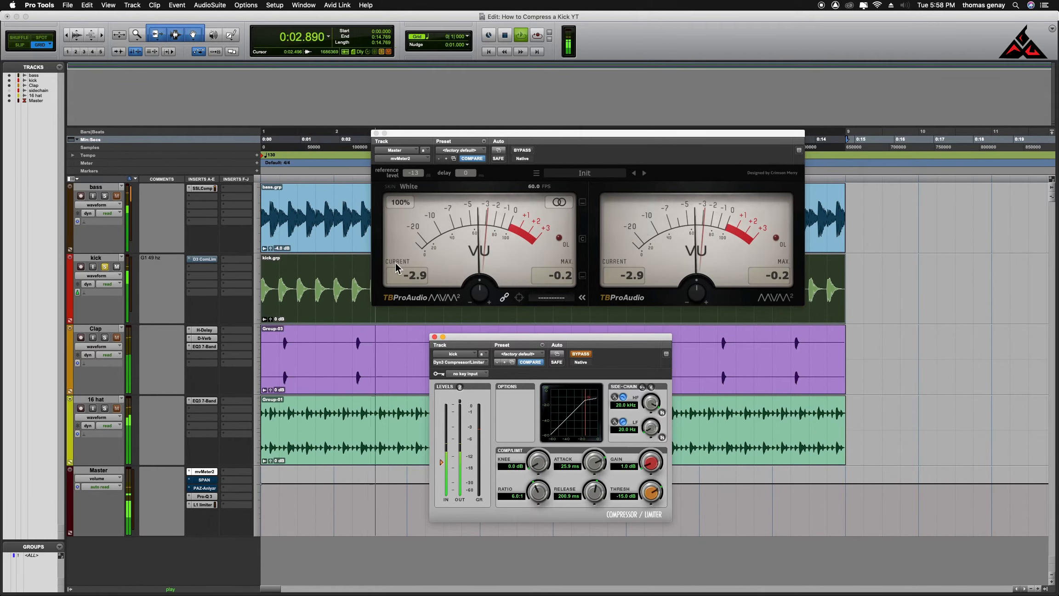
pyautogui.press('space')
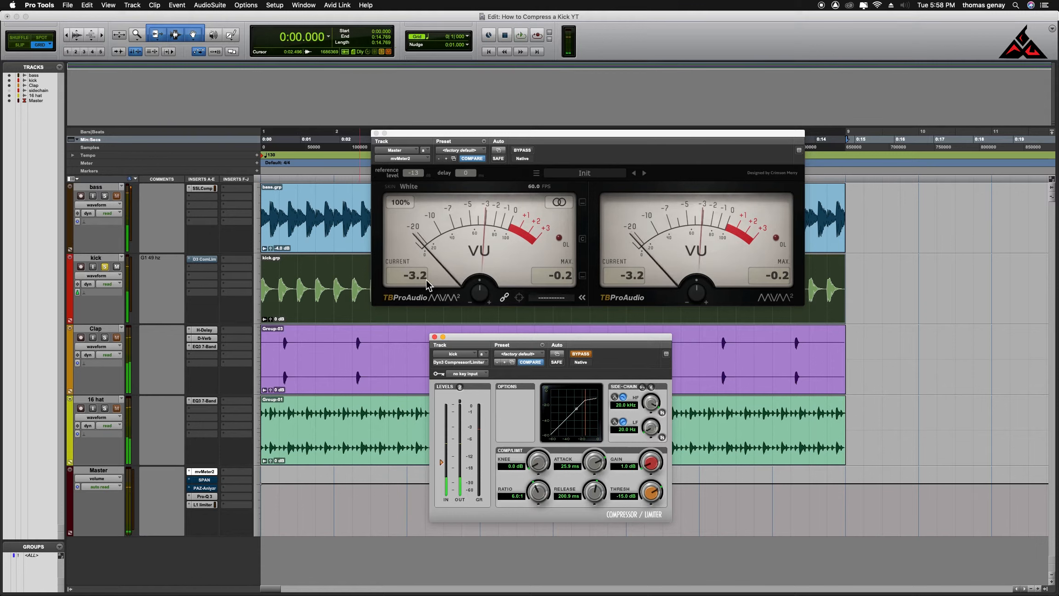
# - Re-enable the kick compressor and raise its gain to 1.6 dB while checking the level on the VU meter
pyautogui.click(589, 355)
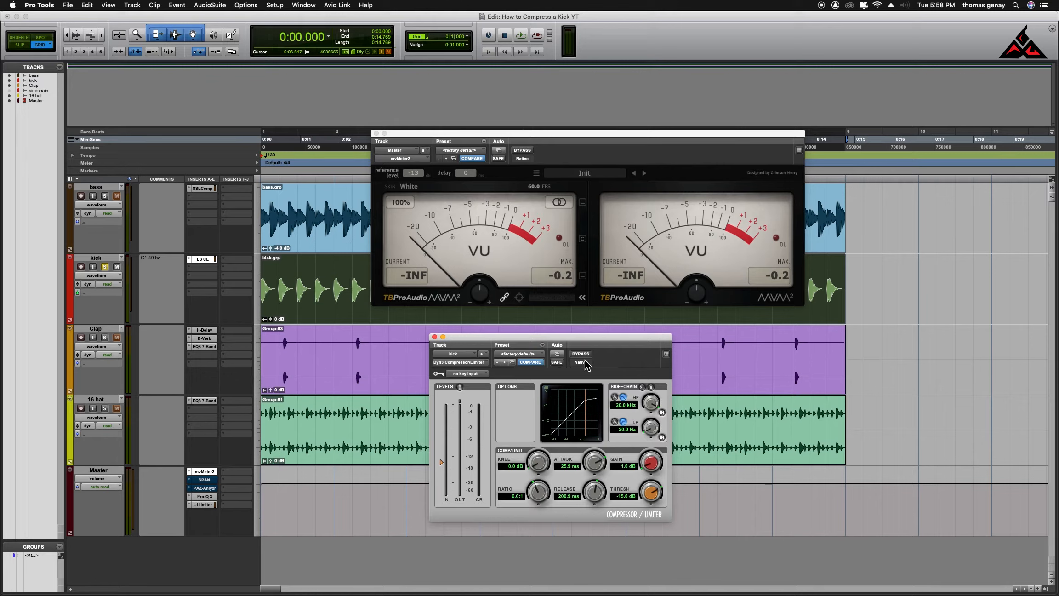
pyautogui.press('space')
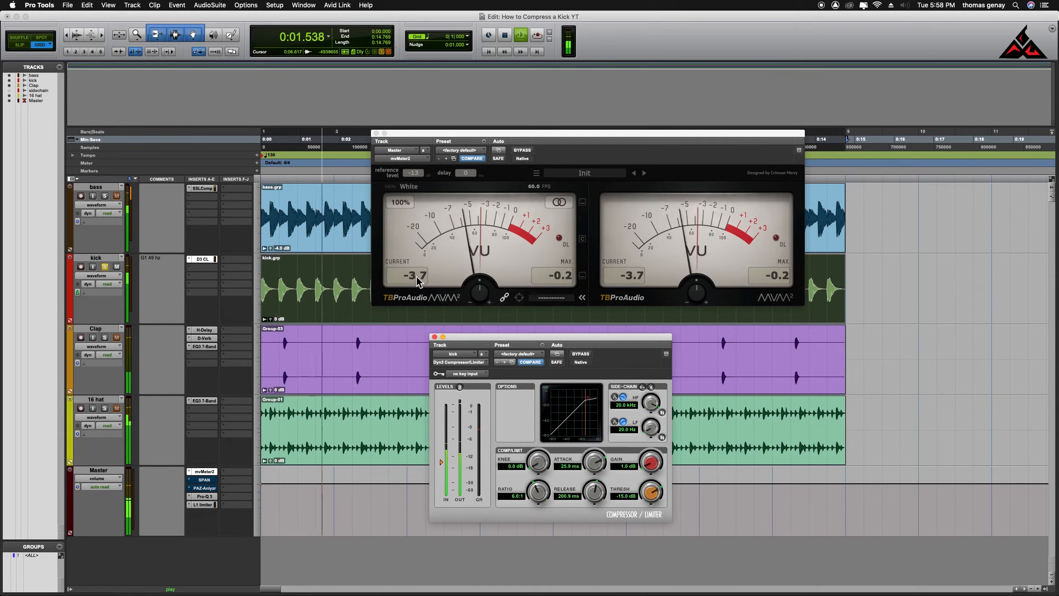
pyautogui.press('space')
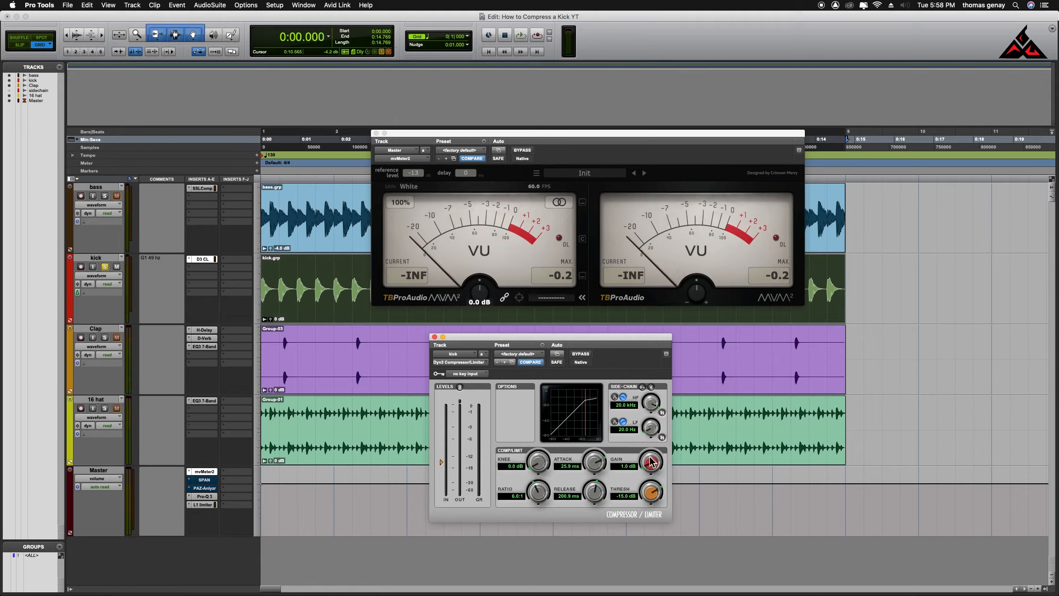
pyautogui.press('space')
pyautogui.scroll(8, 658, 470)
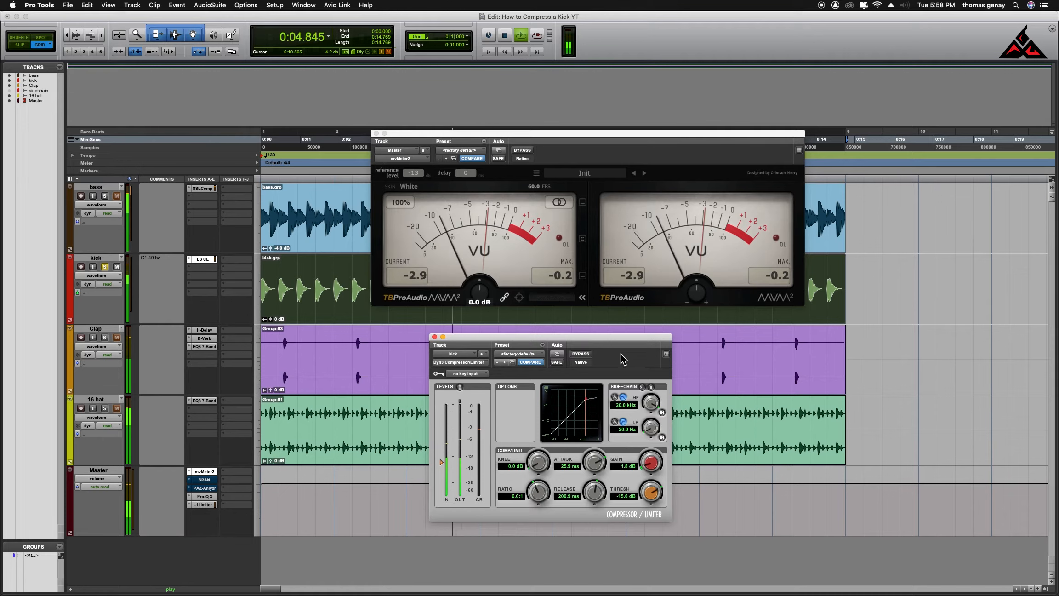
pyautogui.press('space')
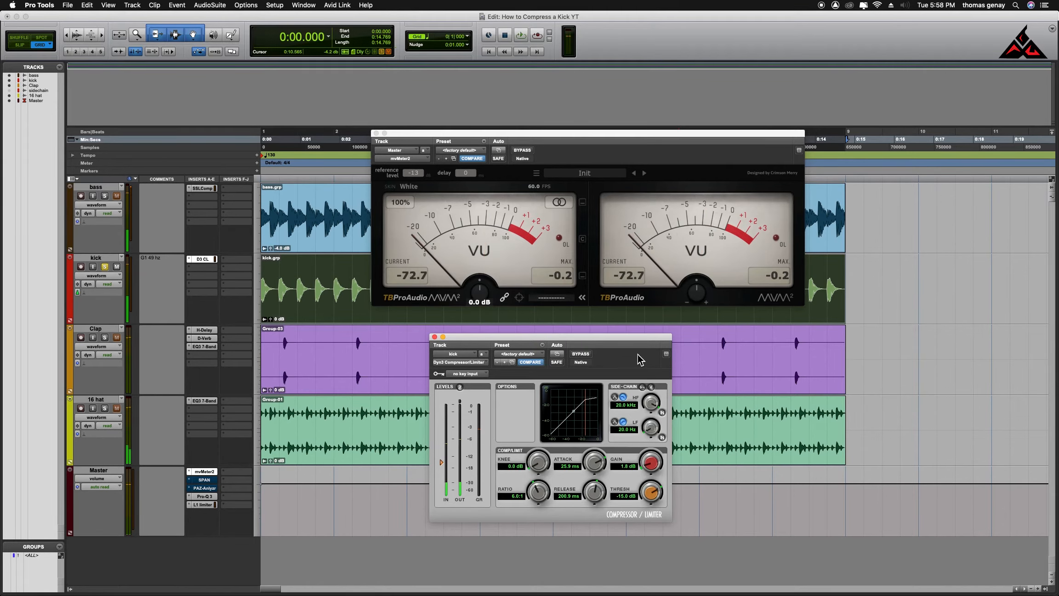
# - Close the VU meter, bypass the kick compressor and reposition its window over the clap track
pyautogui.click(376, 134)
pyautogui.moveTo(620, 344); pyautogui.dragTo(512, 303)
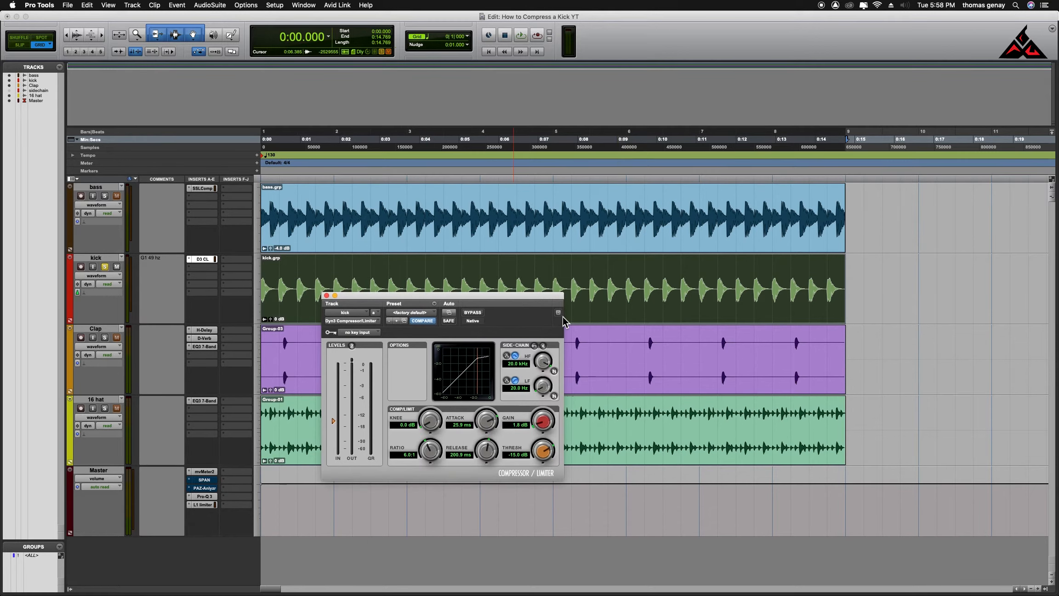
pyautogui.click(474, 313)
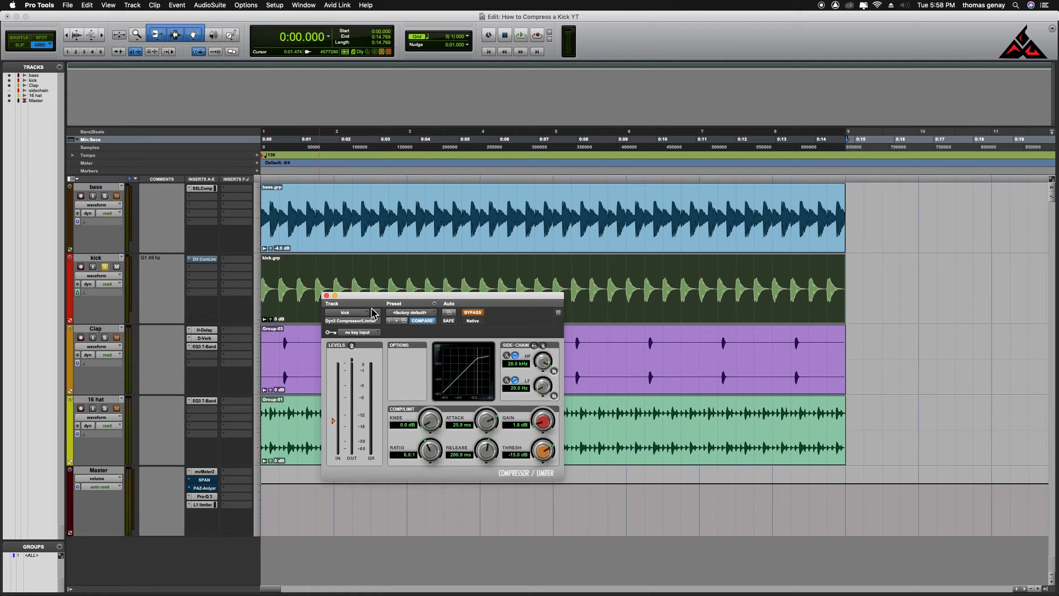
pyautogui.moveTo(468, 300); pyautogui.dragTo(491, 338)
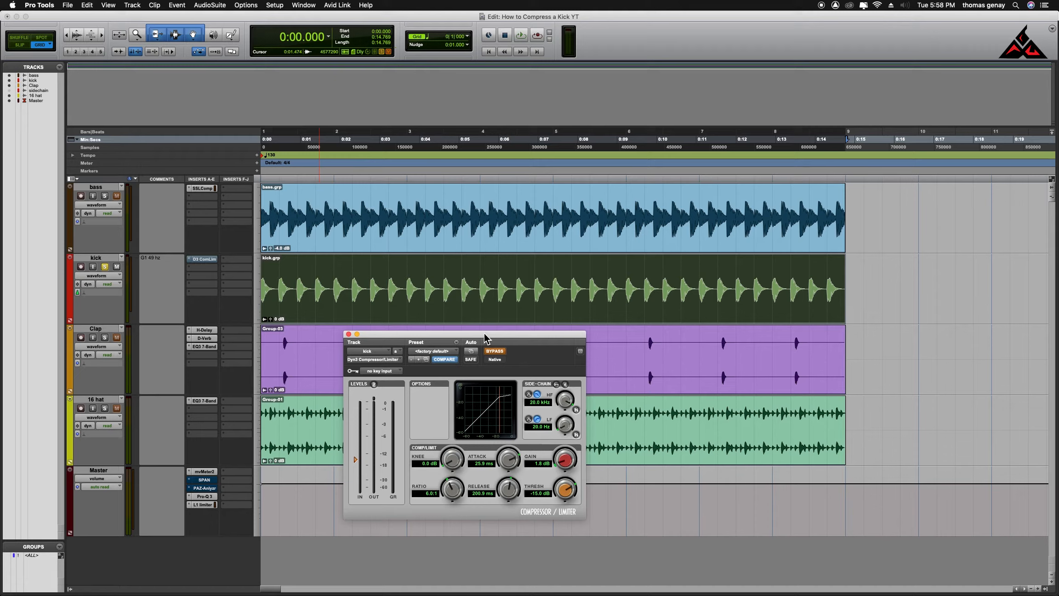
# - Play the soloed kick while alternating its compressor between bypassed and active, then stop playback with the compressor enabled
pyautogui.moveTo(484, 334); pyautogui.dragTo(481, 333)
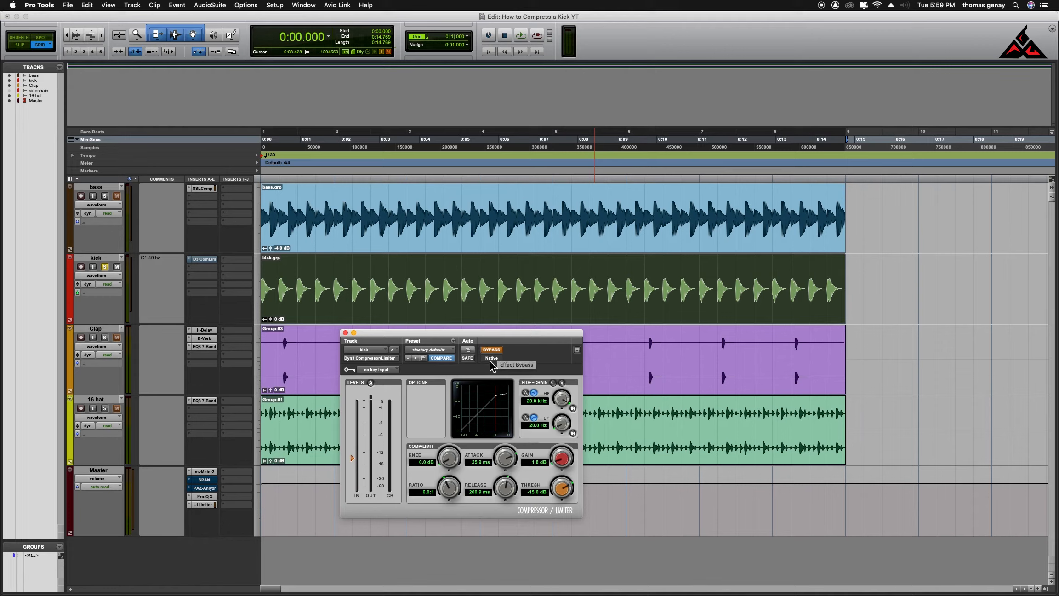
pyautogui.press('space')
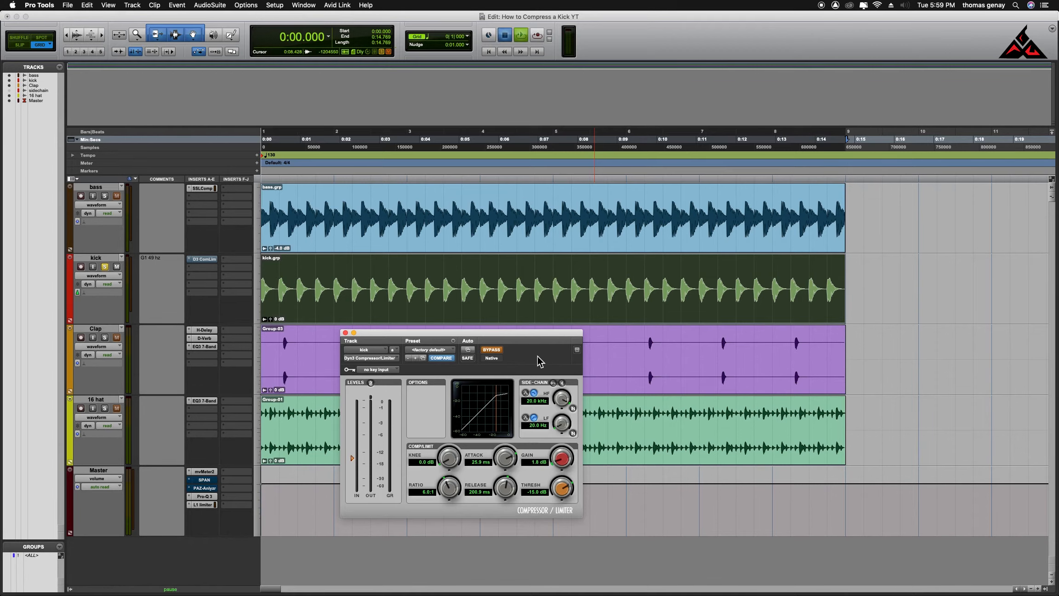
pyautogui.click(497, 351)
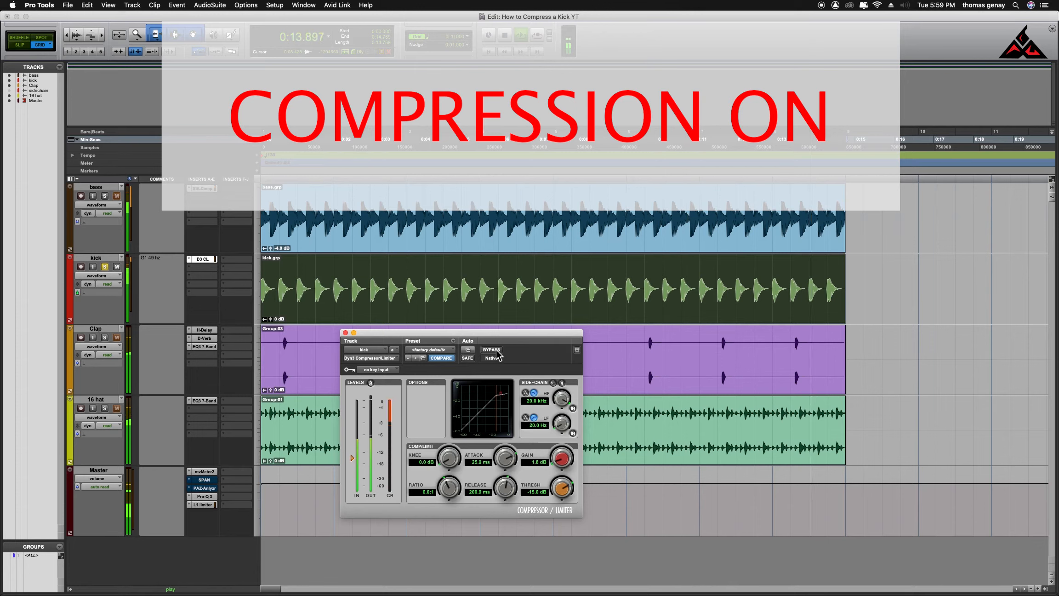
pyautogui.click(491, 350)
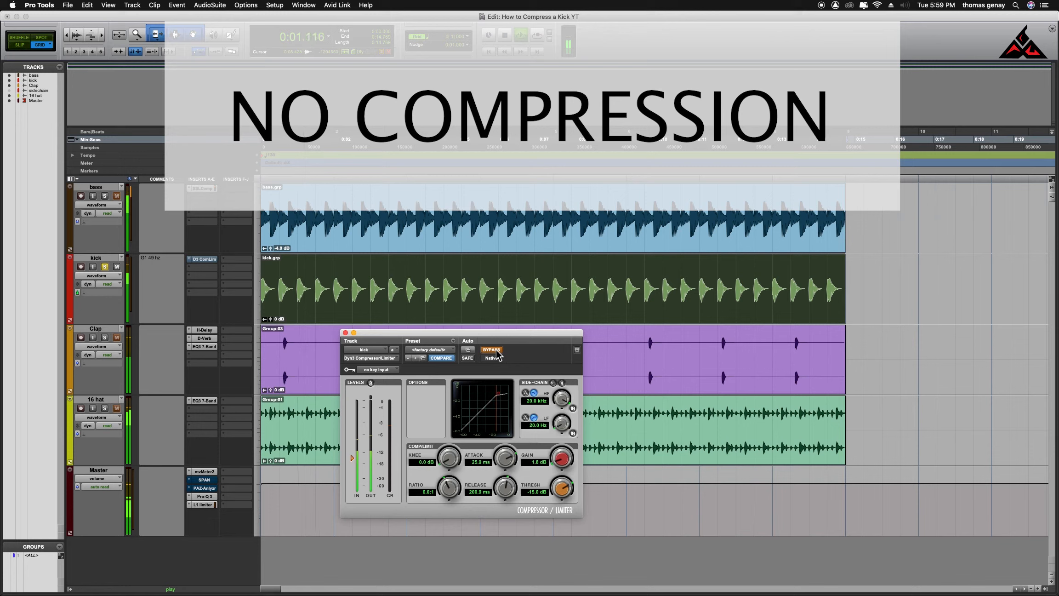
pyautogui.click(492, 350)
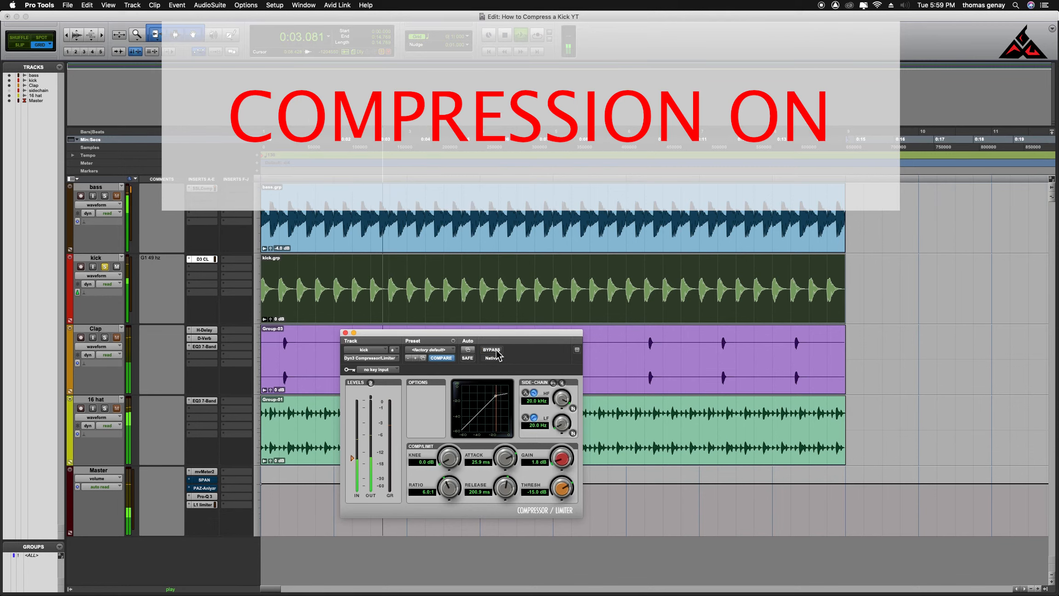
pyautogui.click(492, 350)
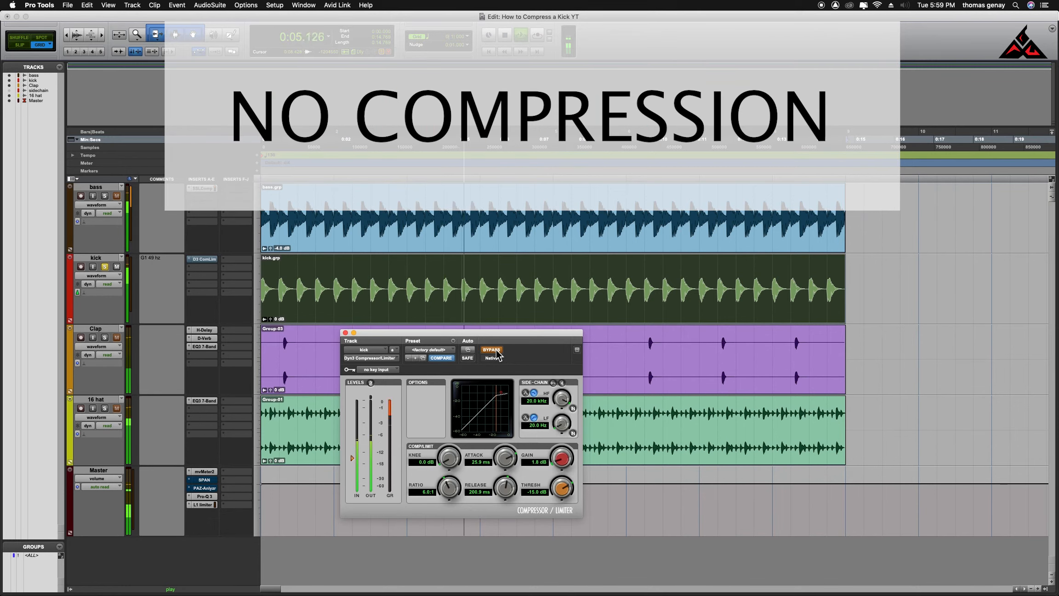
pyautogui.click(496, 351)
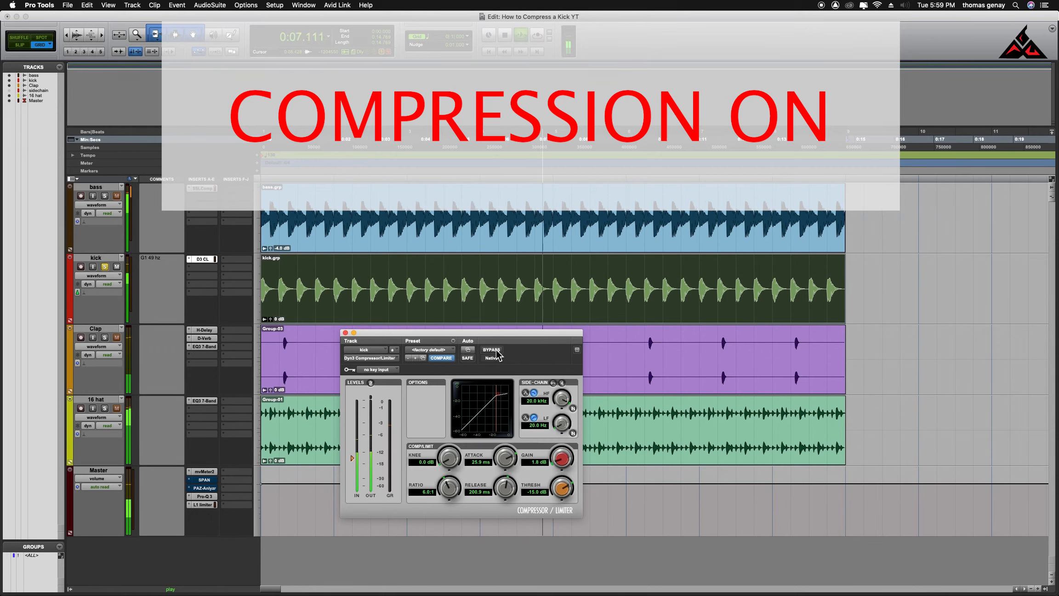
pyautogui.press('space')
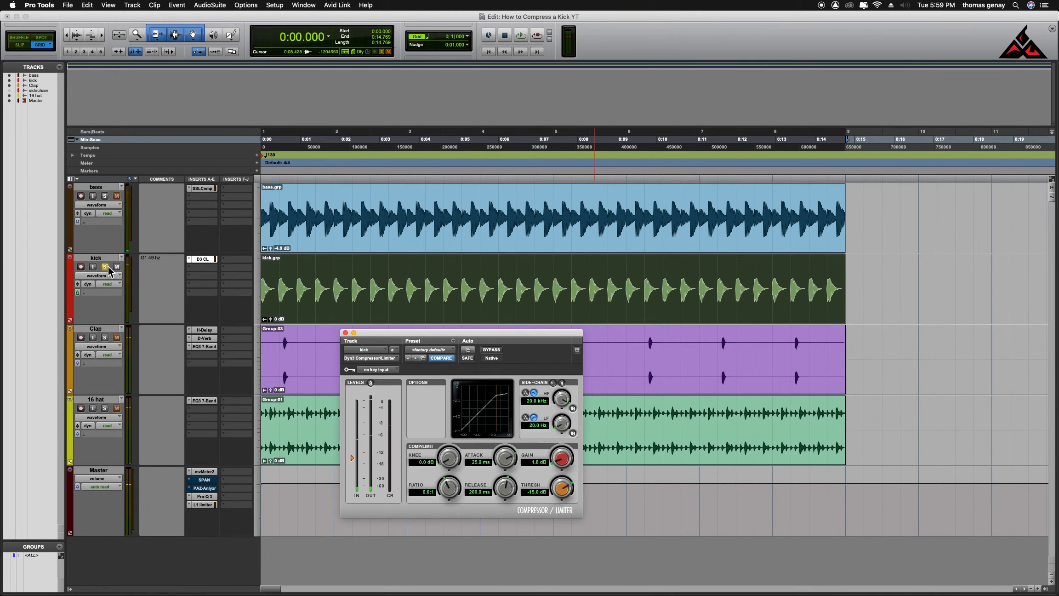
# - Unsolo the kick and play the full mix, alternating the kick compressor between bypassed and active, leaving it enabled
pyautogui.click(107, 268)
pyautogui.click(498, 351)
pyautogui.press('space')
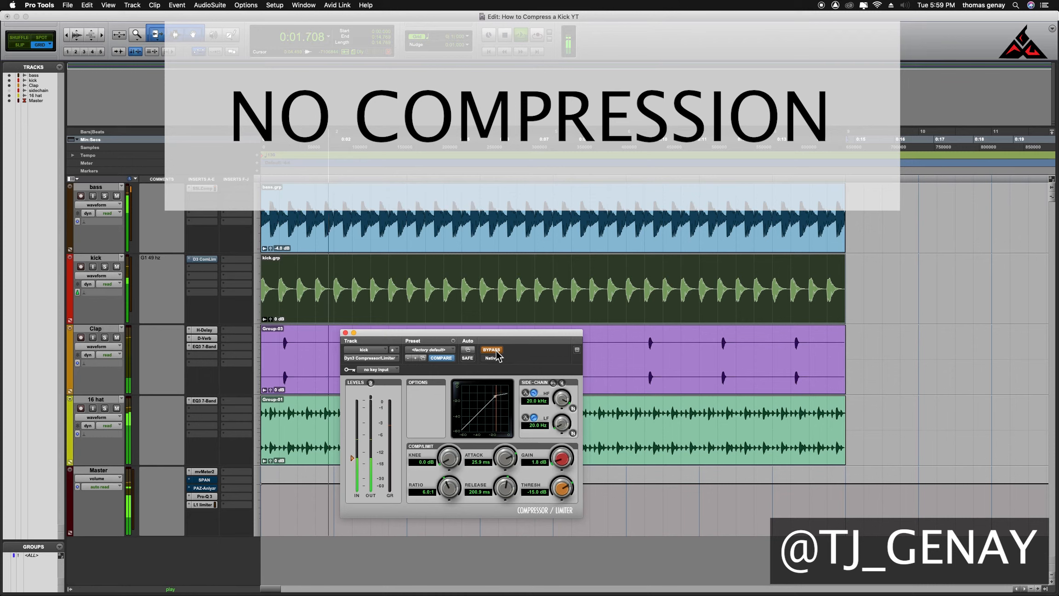
pyautogui.click(491, 350)
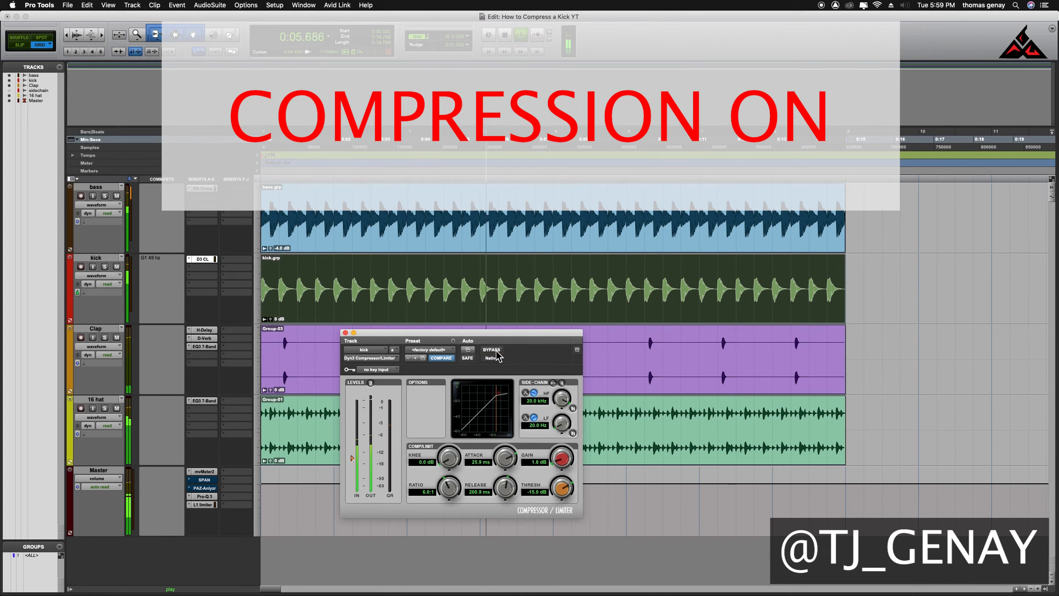
pyautogui.click(492, 350)
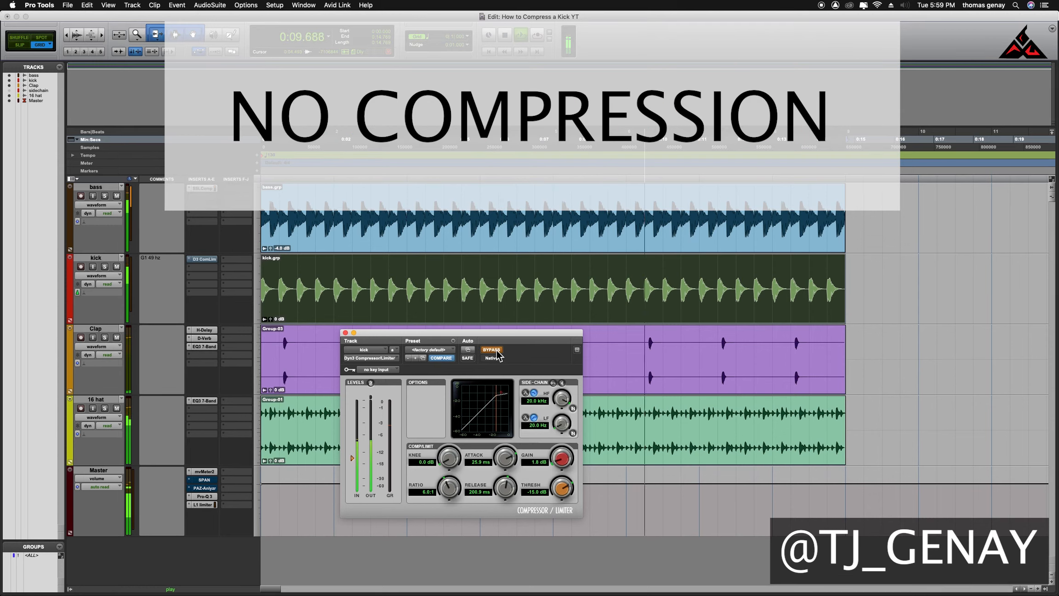
pyautogui.click(495, 351)
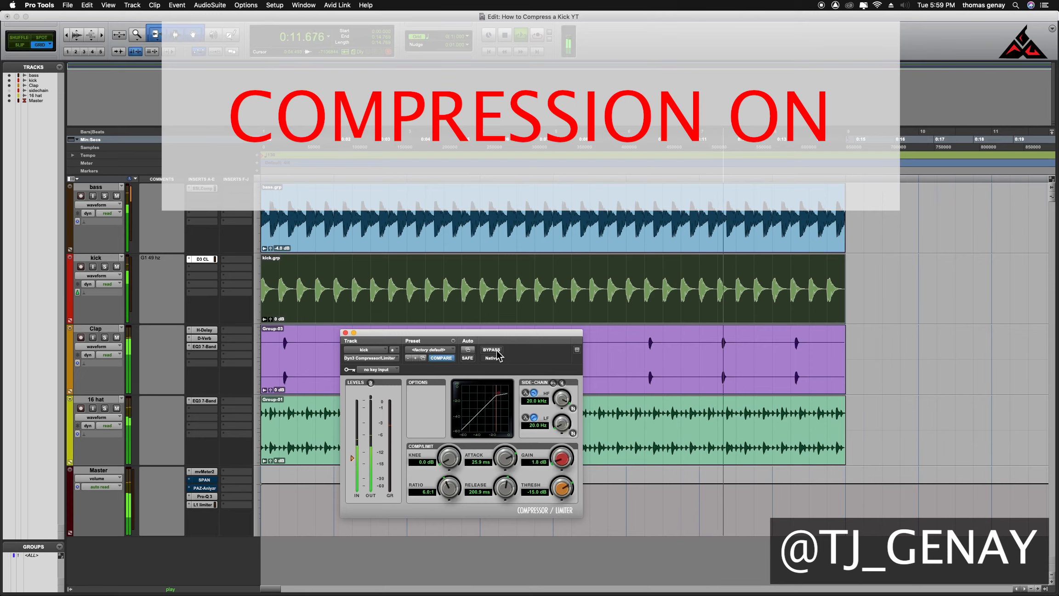